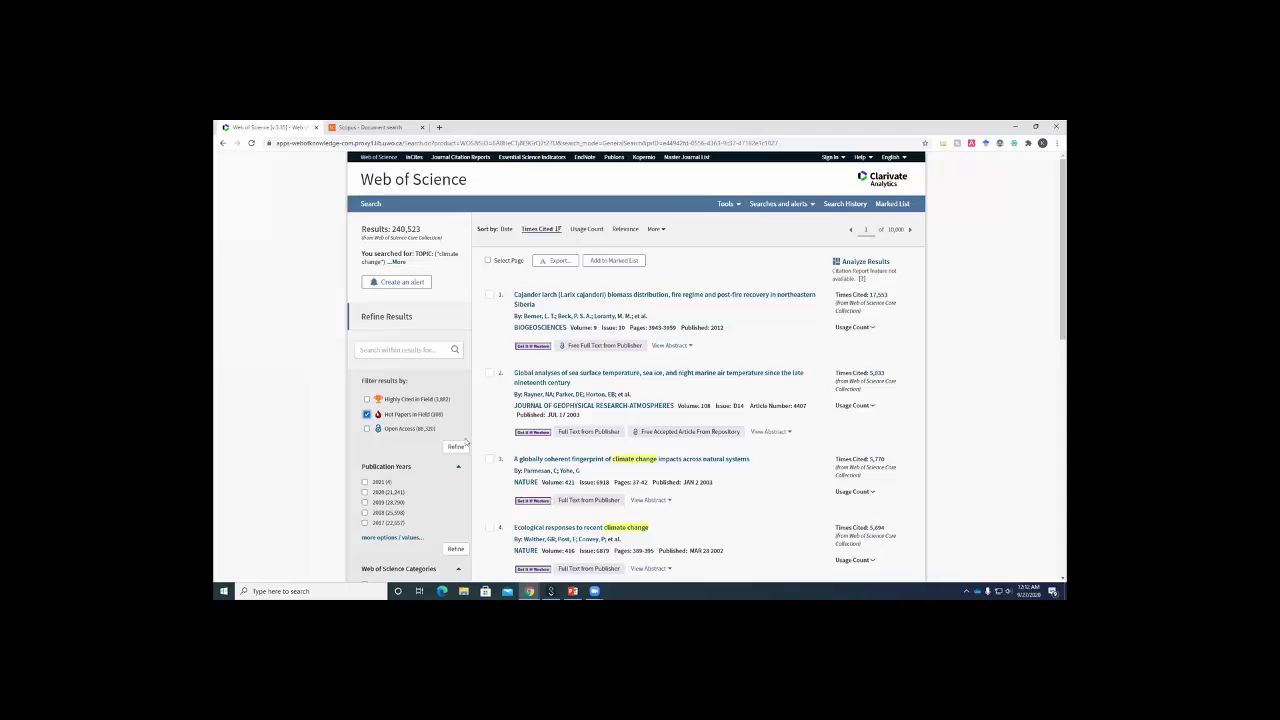
- Refine the "climate change" results to hot papers in the field, and return to the unfiltered results
click(457, 446)
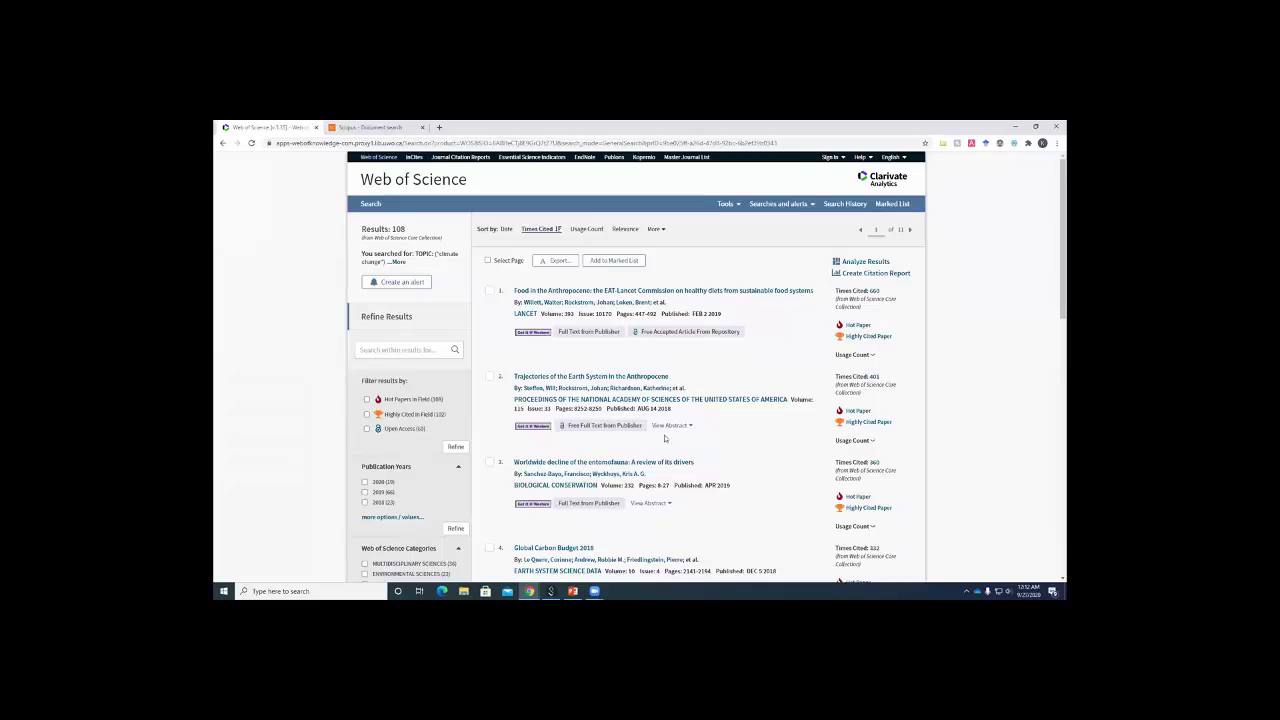
click(224, 144)
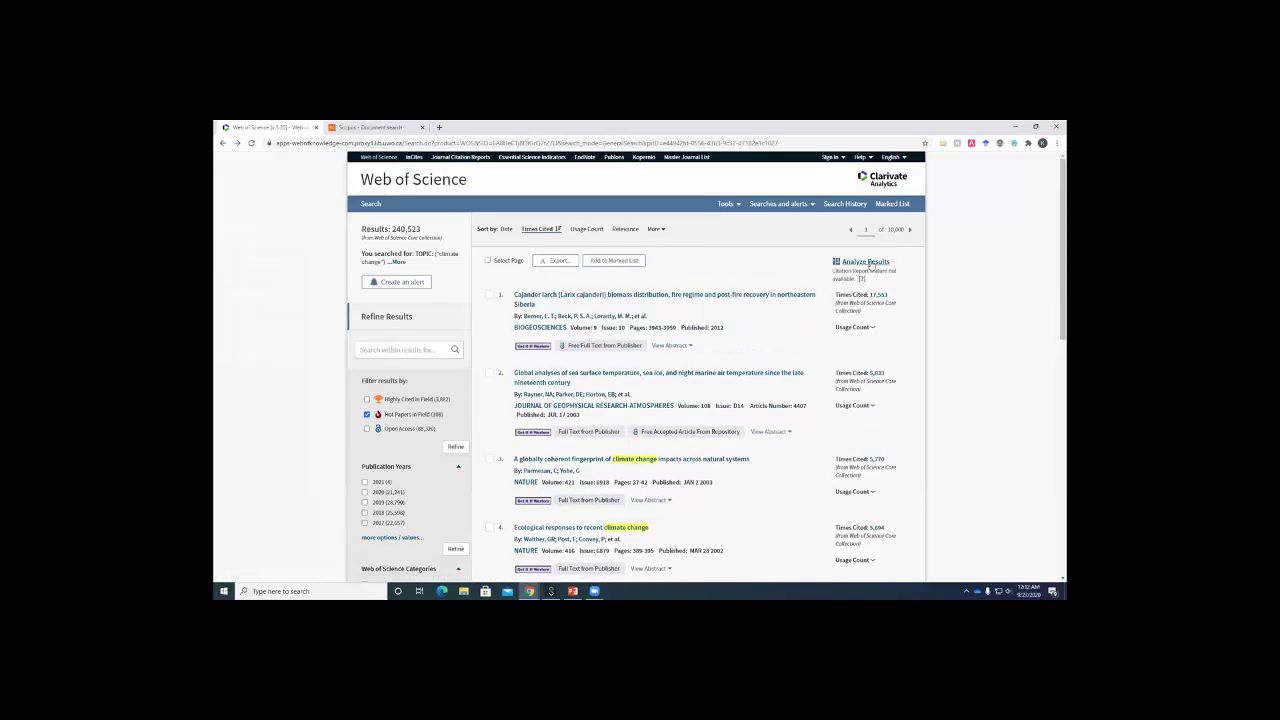
- Analyze the "climate change" results by Authors and by Organizations-Enhanced, examining the largest treemap blocks
click(866, 263)
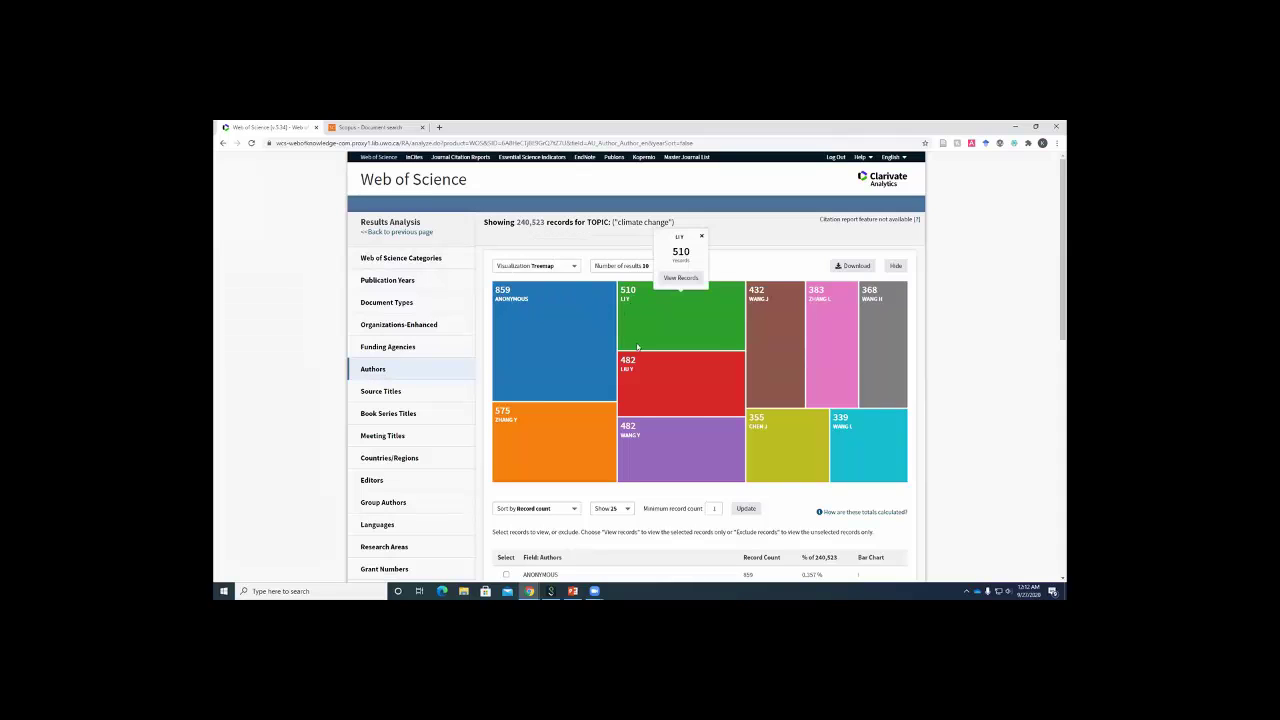
scroll(825, 476, down, 3)
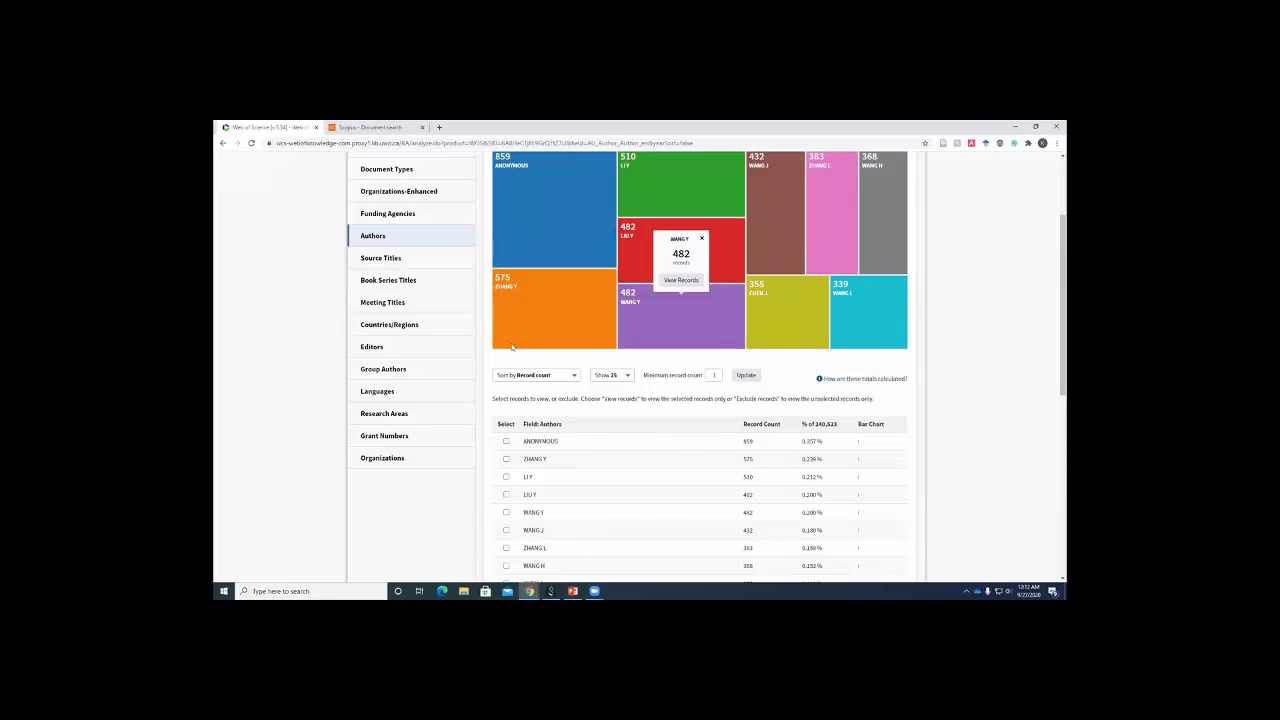
scroll(375, 260, up, 1)
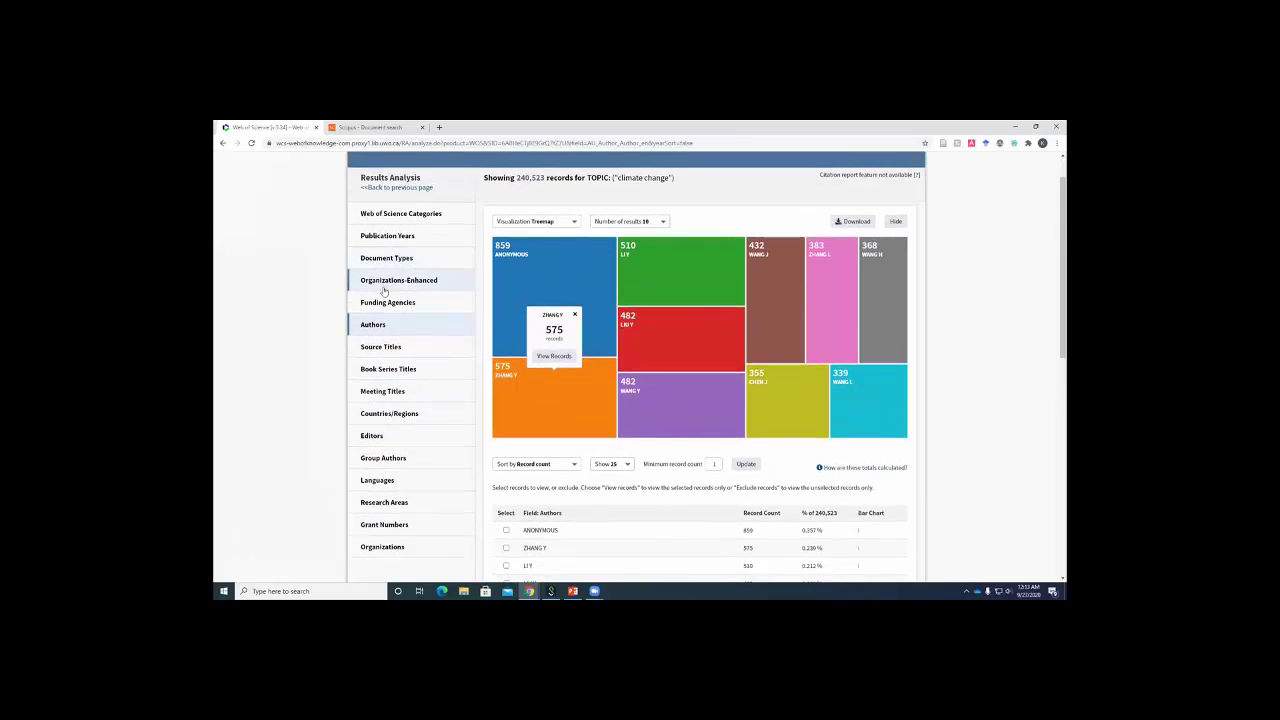
click(395, 280)
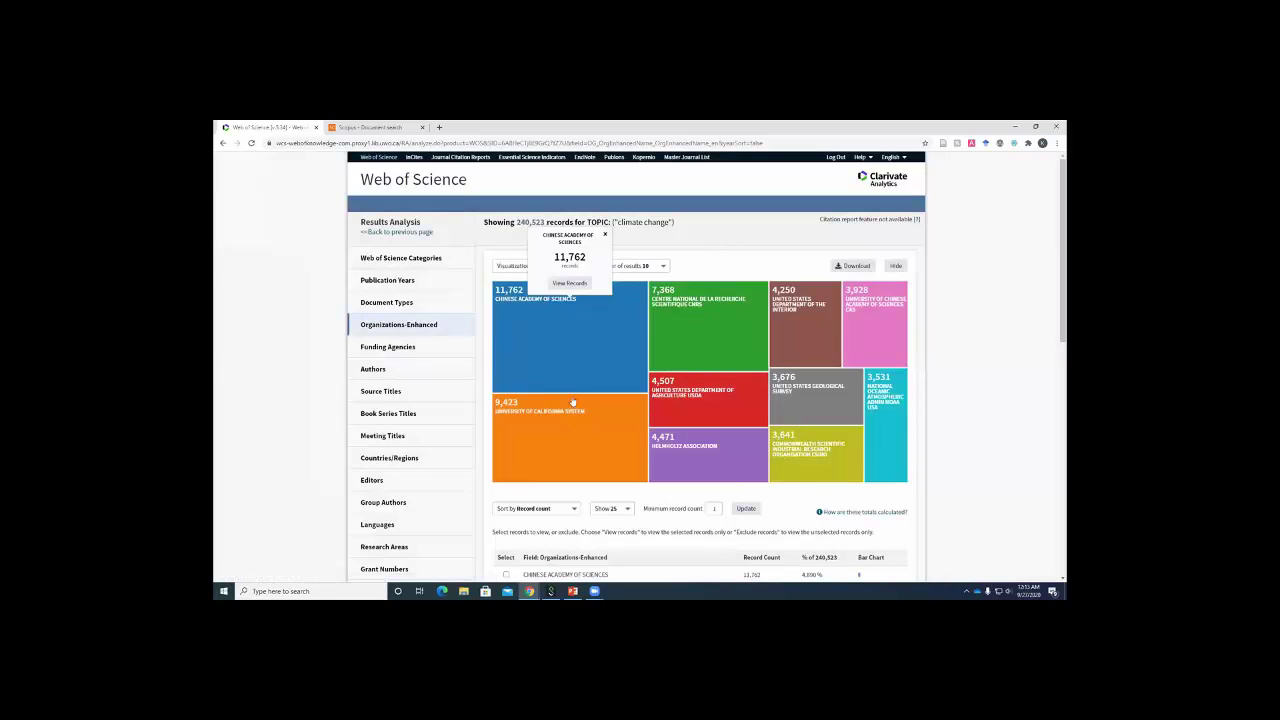
mouse_move(567, 412)
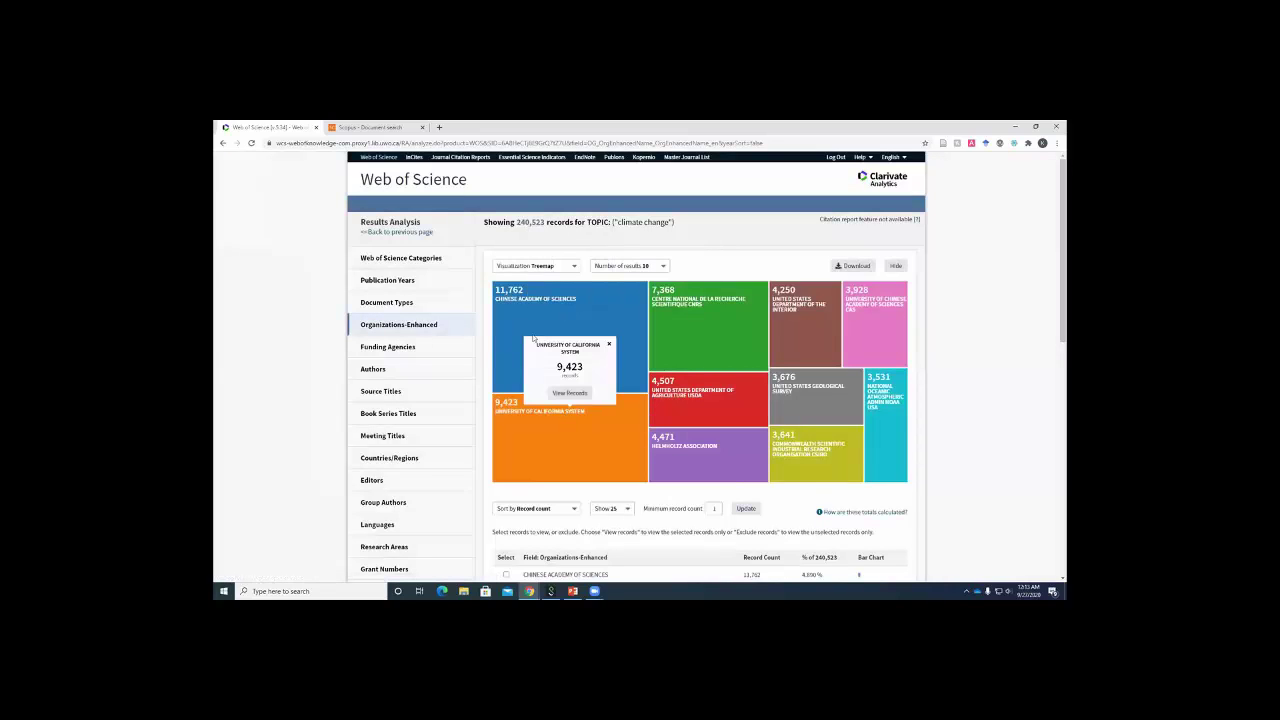
mouse_move(530, 335)
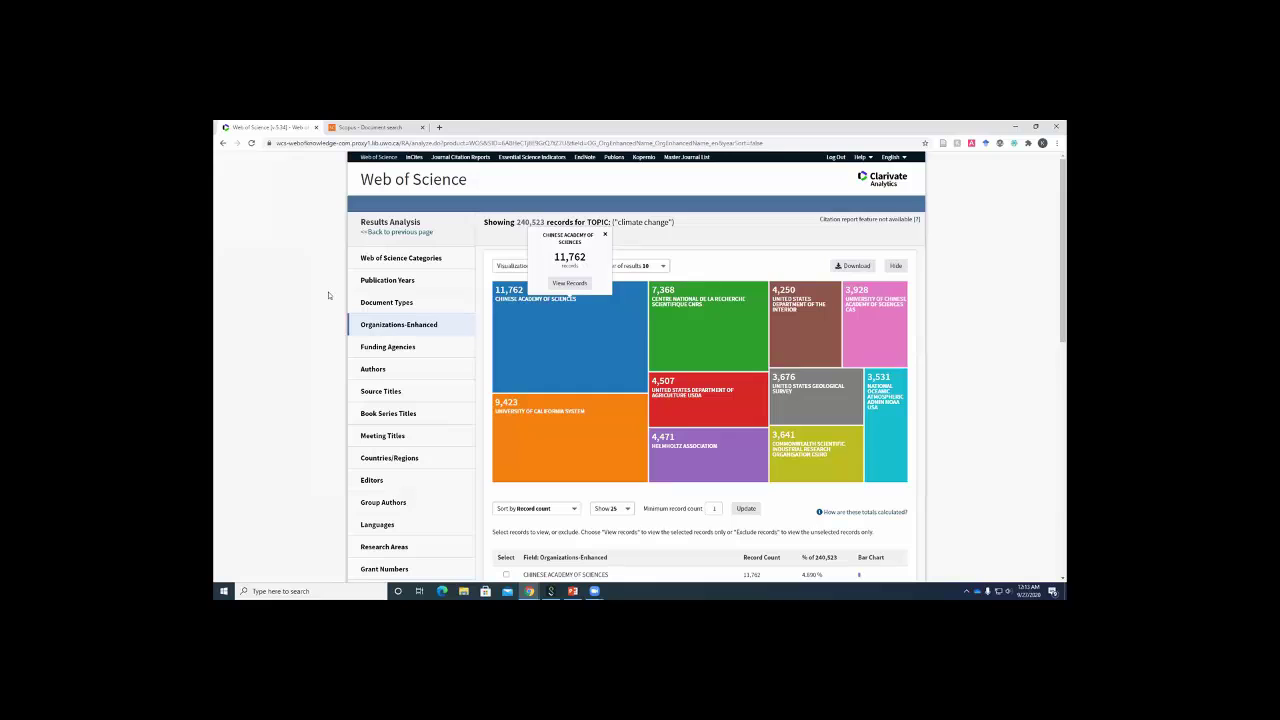
- Switch to Scopus, run the "climate change" document search on title, abstract and keywords, and sort the results by Cited by (highest)
click(352, 128)
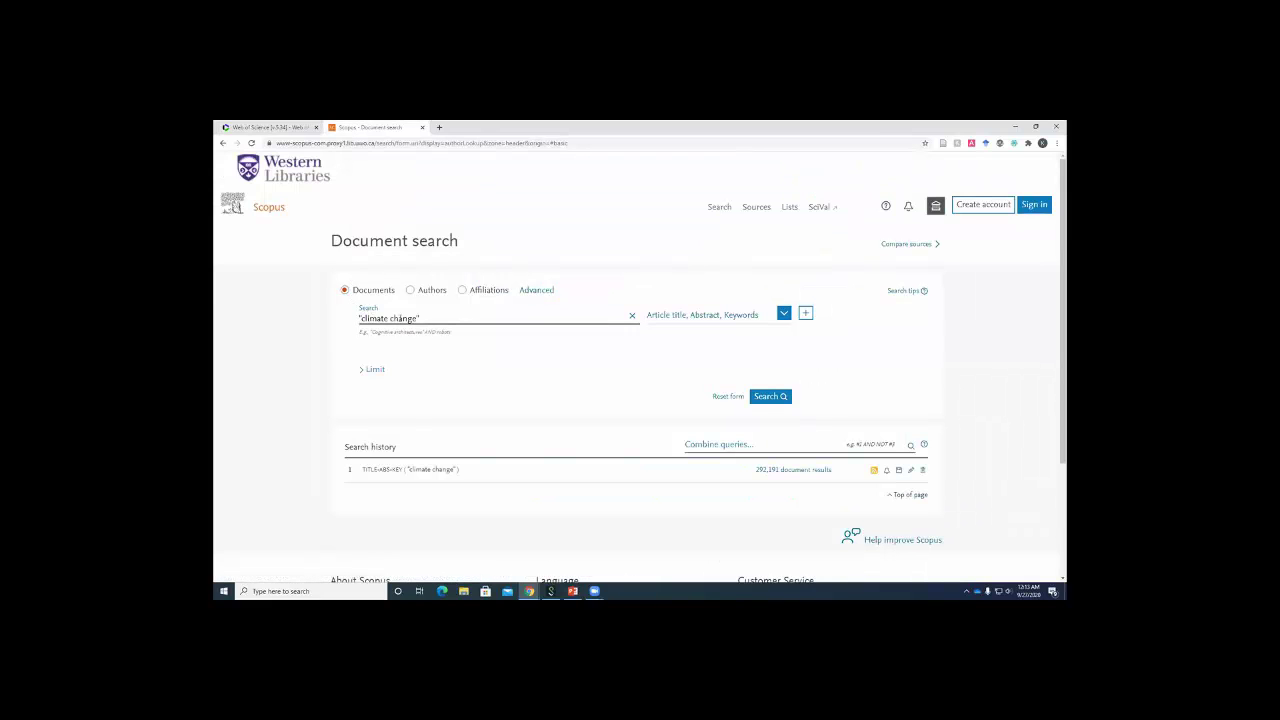
click(760, 397)
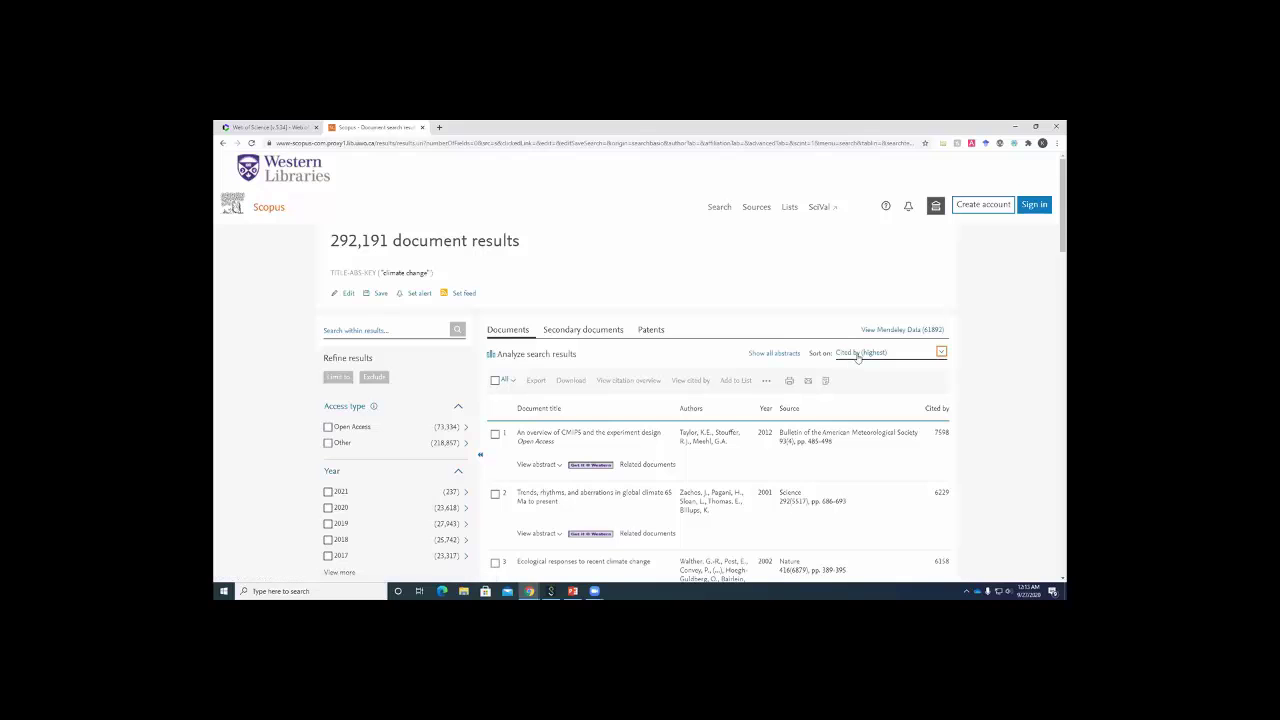
click(866, 354)
click(884, 395)
- Examine the filters available for refining the document results, including access type, year, author name and subject area
scroll(700, 458, down, 3)
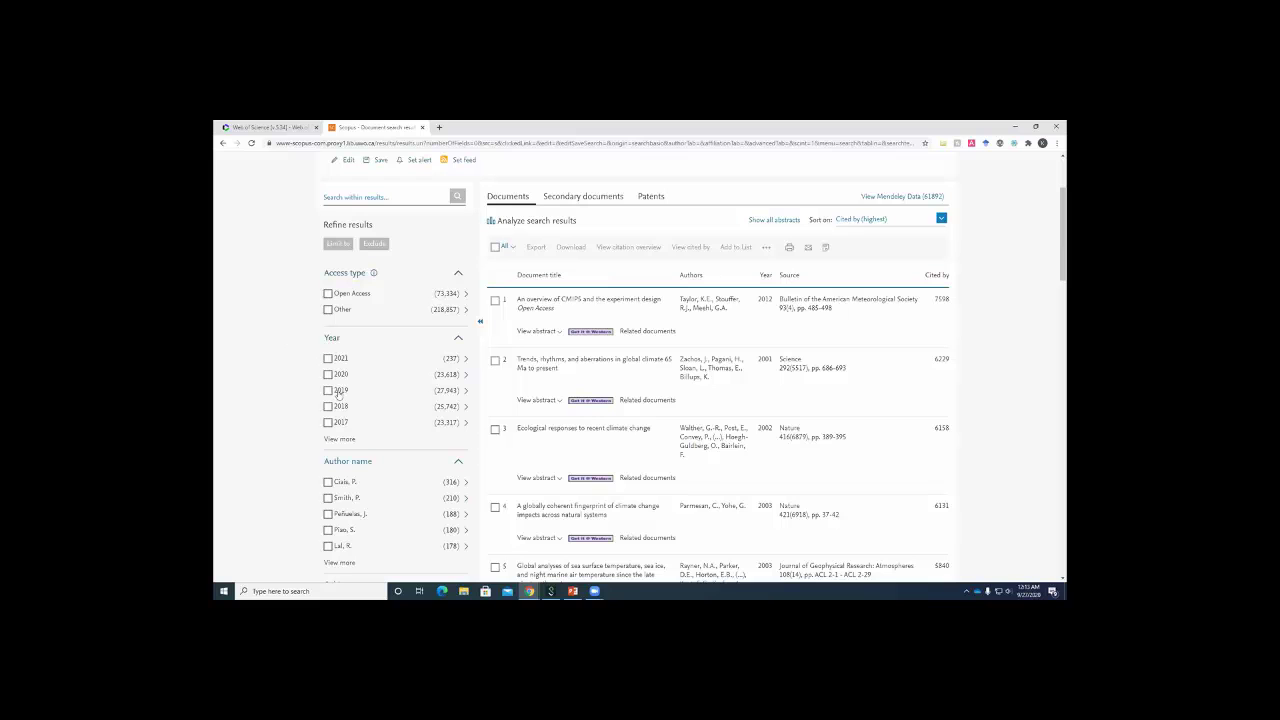
scroll(311, 385, down, 1)
scroll(311, 382, down, 3)
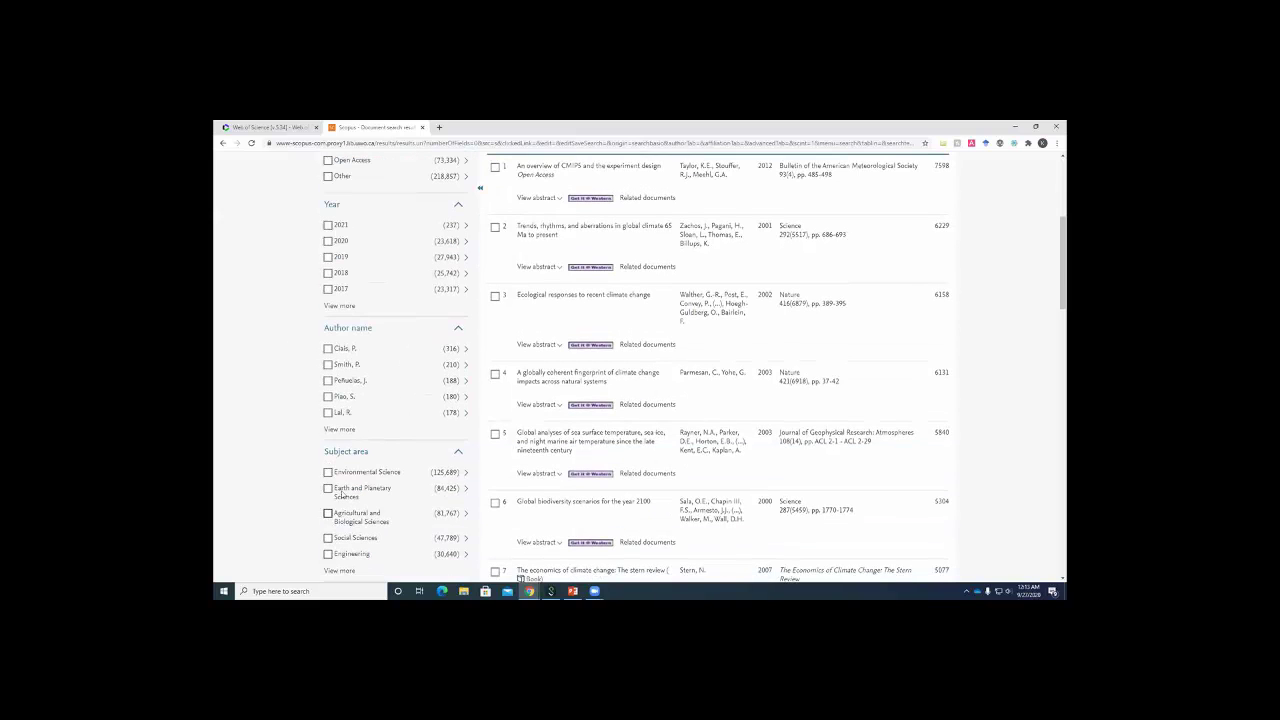
scroll(271, 421, up, 4)
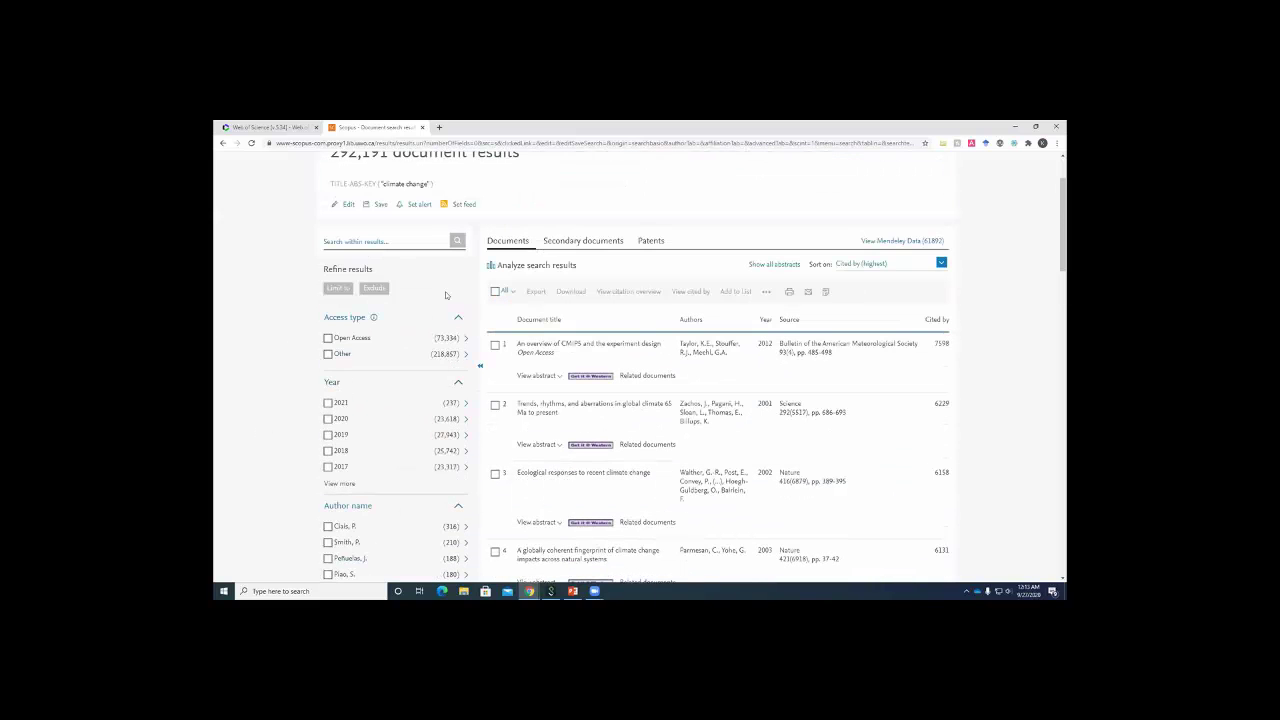
scroll(470, 305, up, 2)
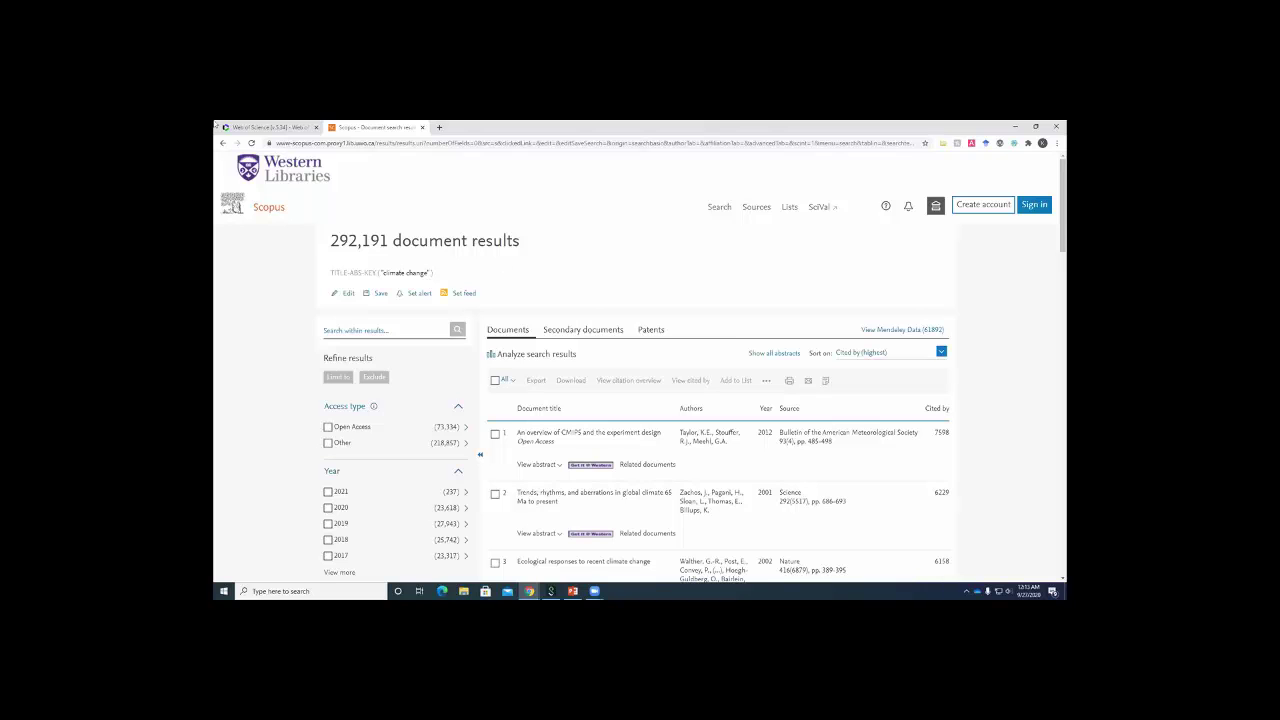
- Switch back to Web of Science and run an author name search with the researcher's last name and first initial
click(257, 129)
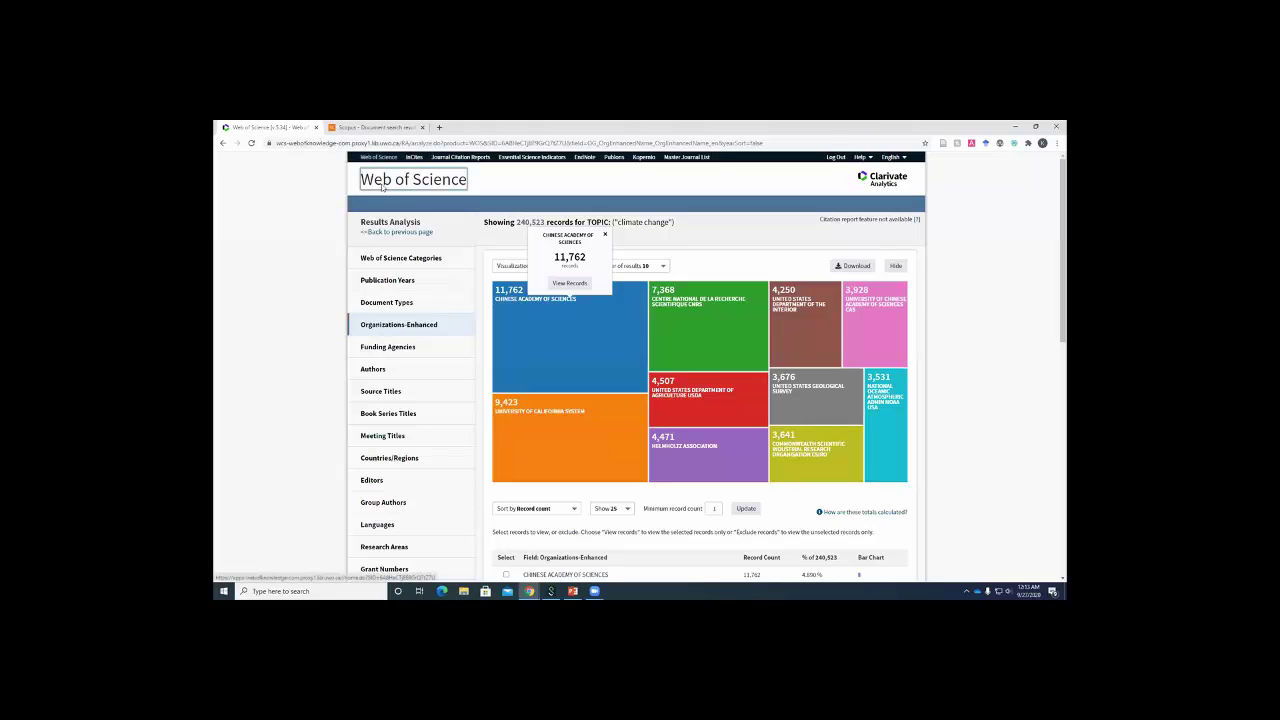
click(382, 187)
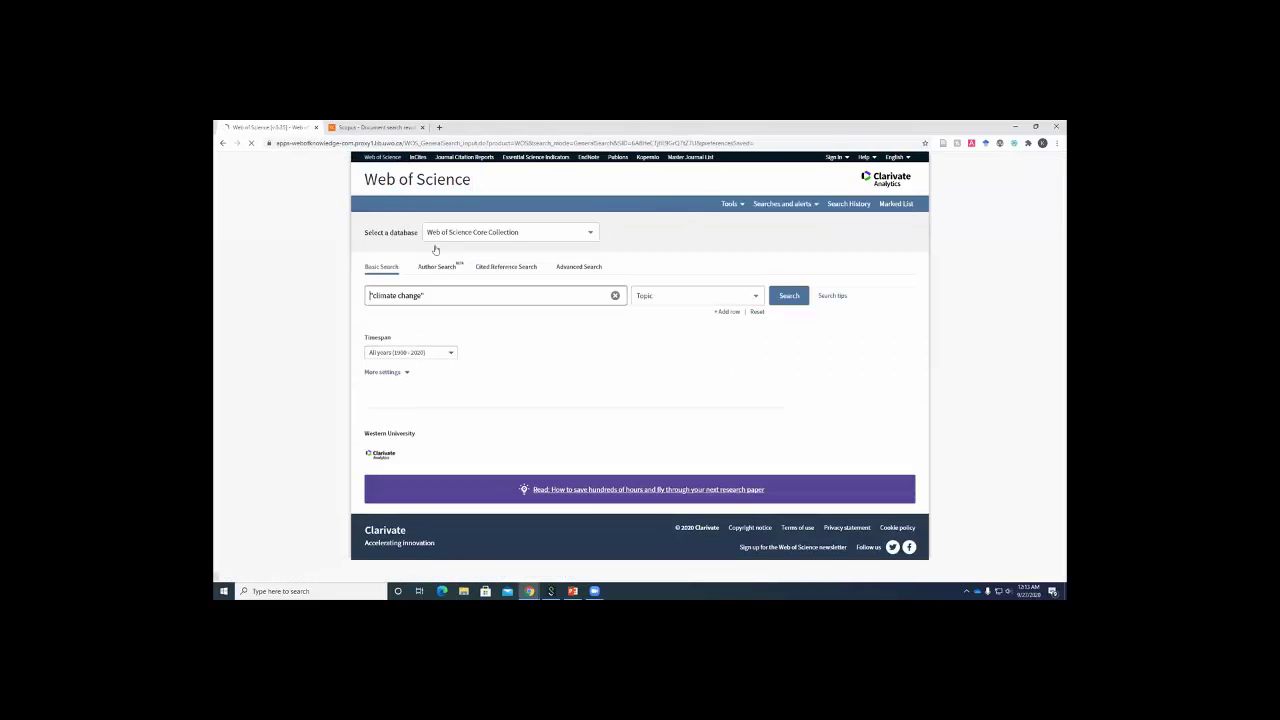
click(430, 267)
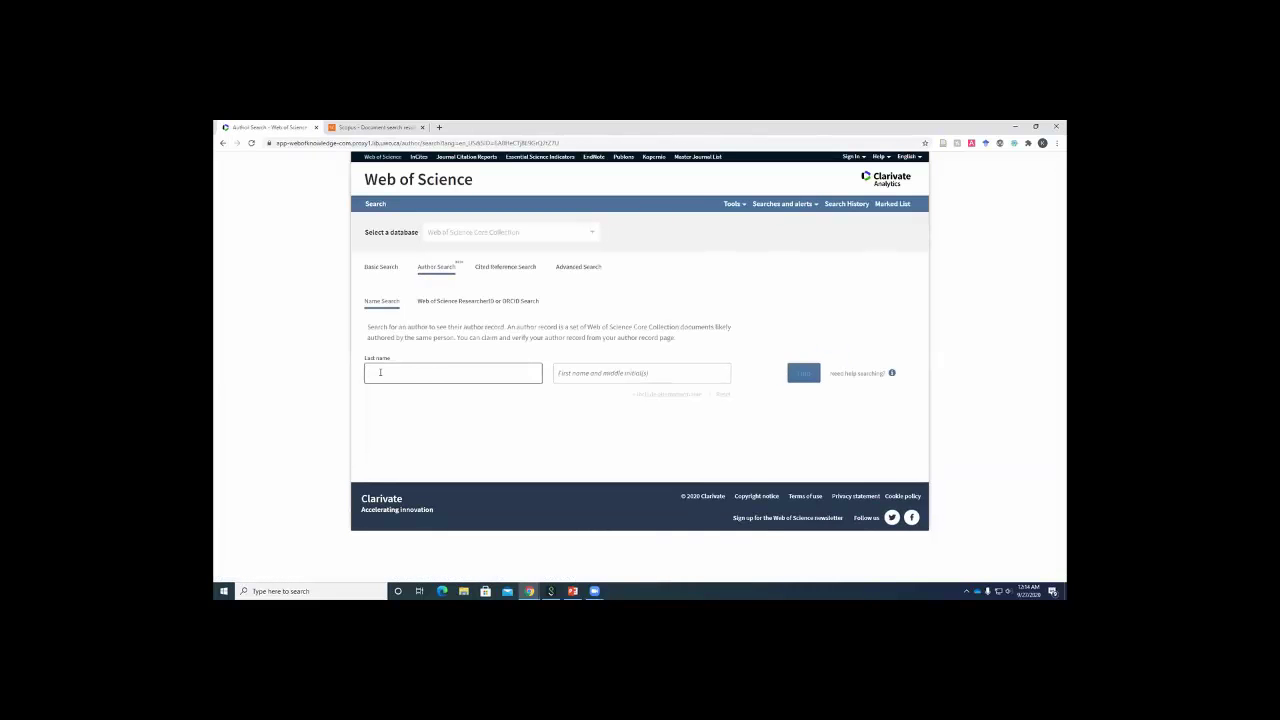
click(380, 372)
text(Rothbauer)
key(Return)
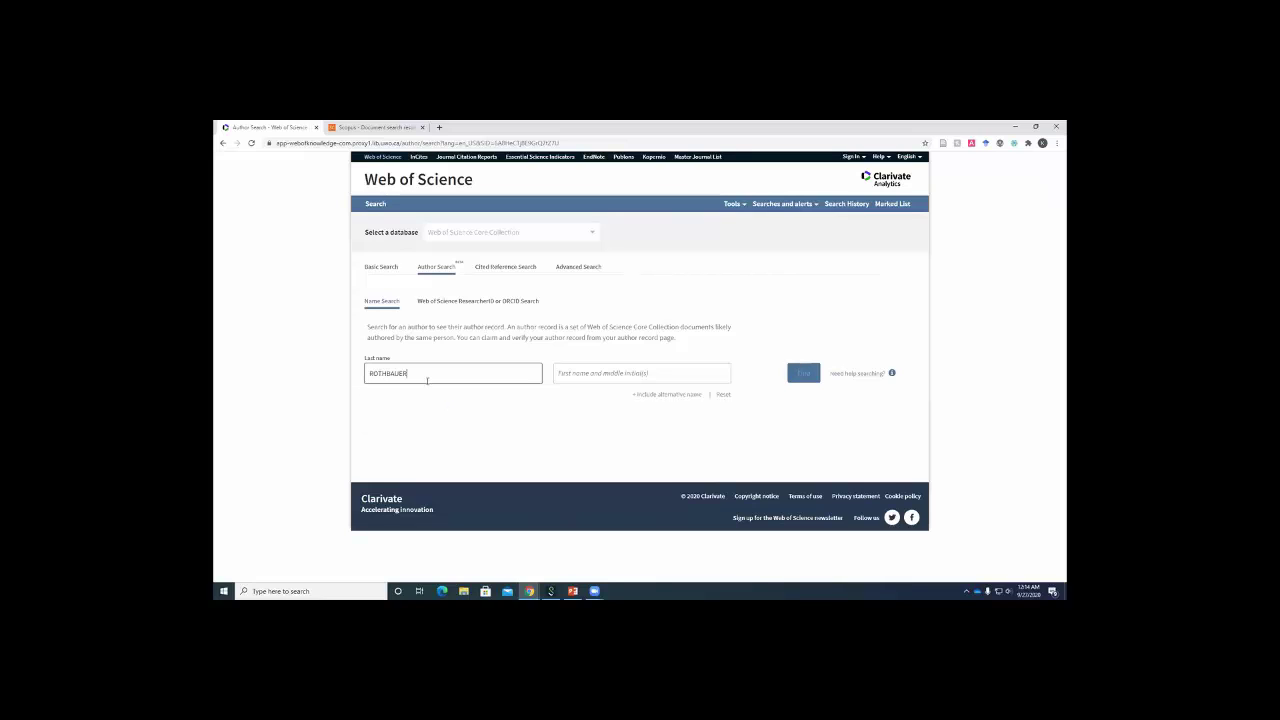
click(584, 378)
text(P)
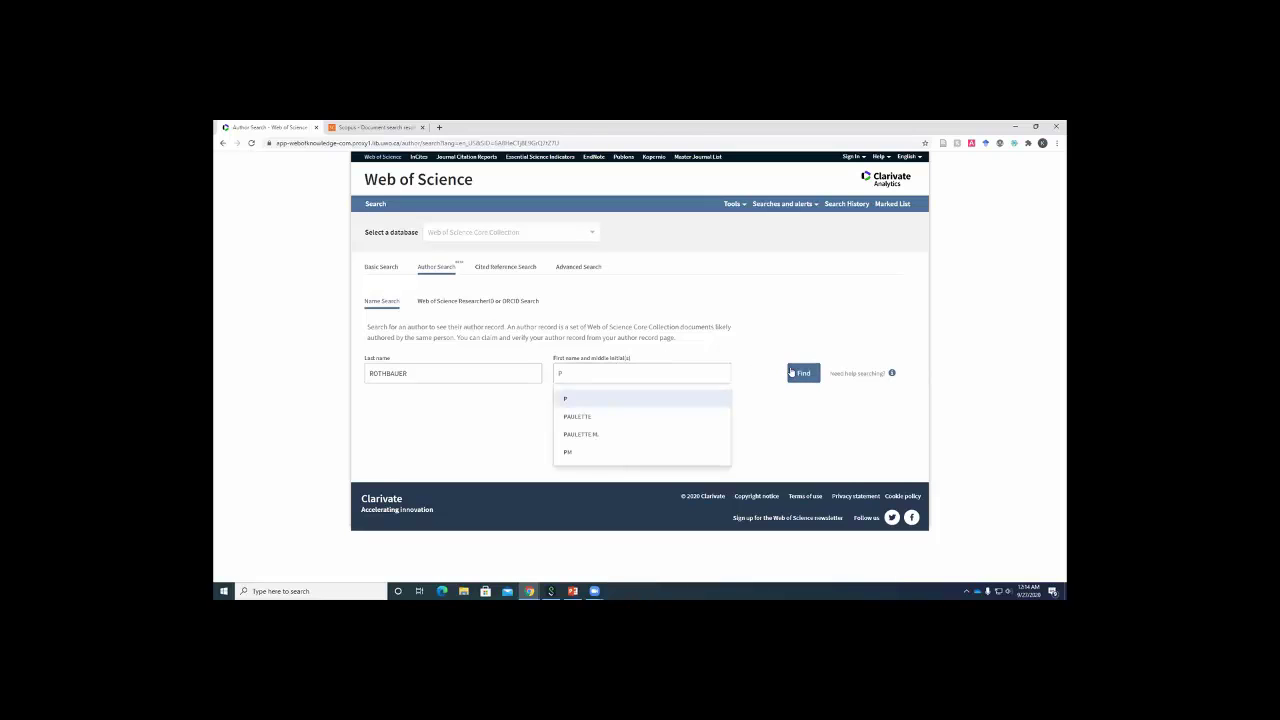
click(795, 372)
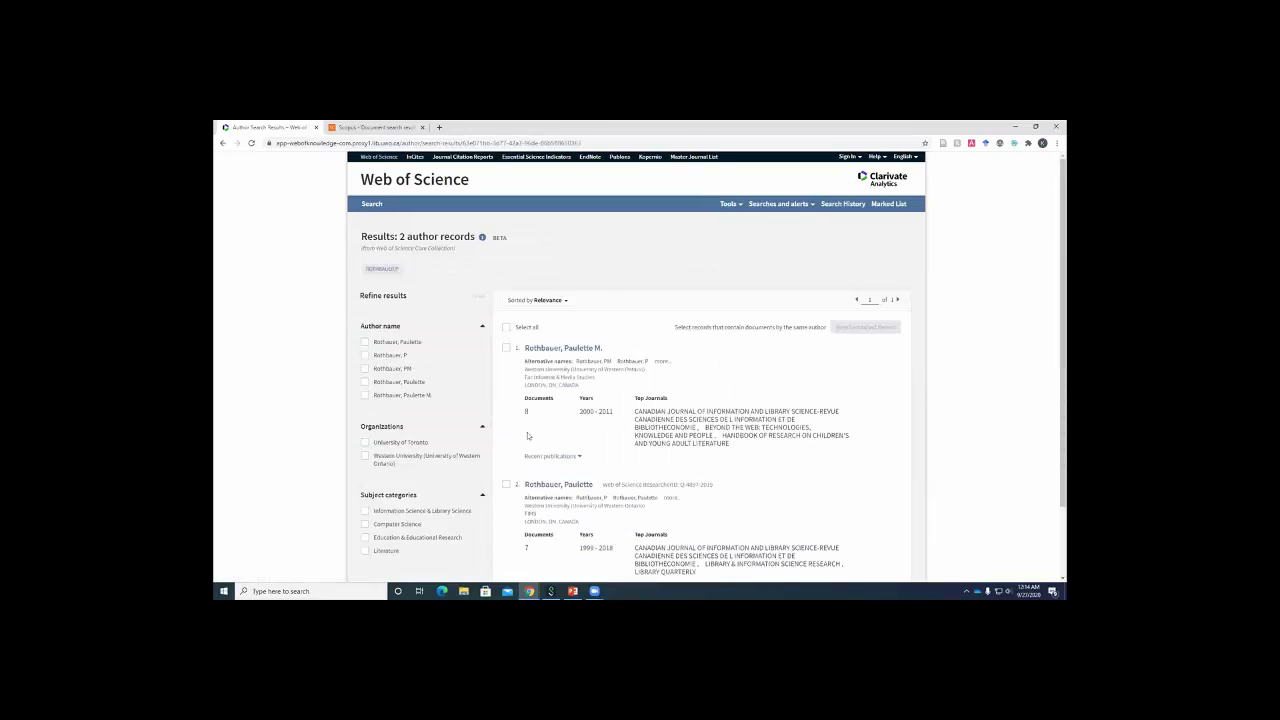
- Select all matching author records and view them as one combined record
drag(525, 369, 591, 371)
scroll(600, 504, down, 1)
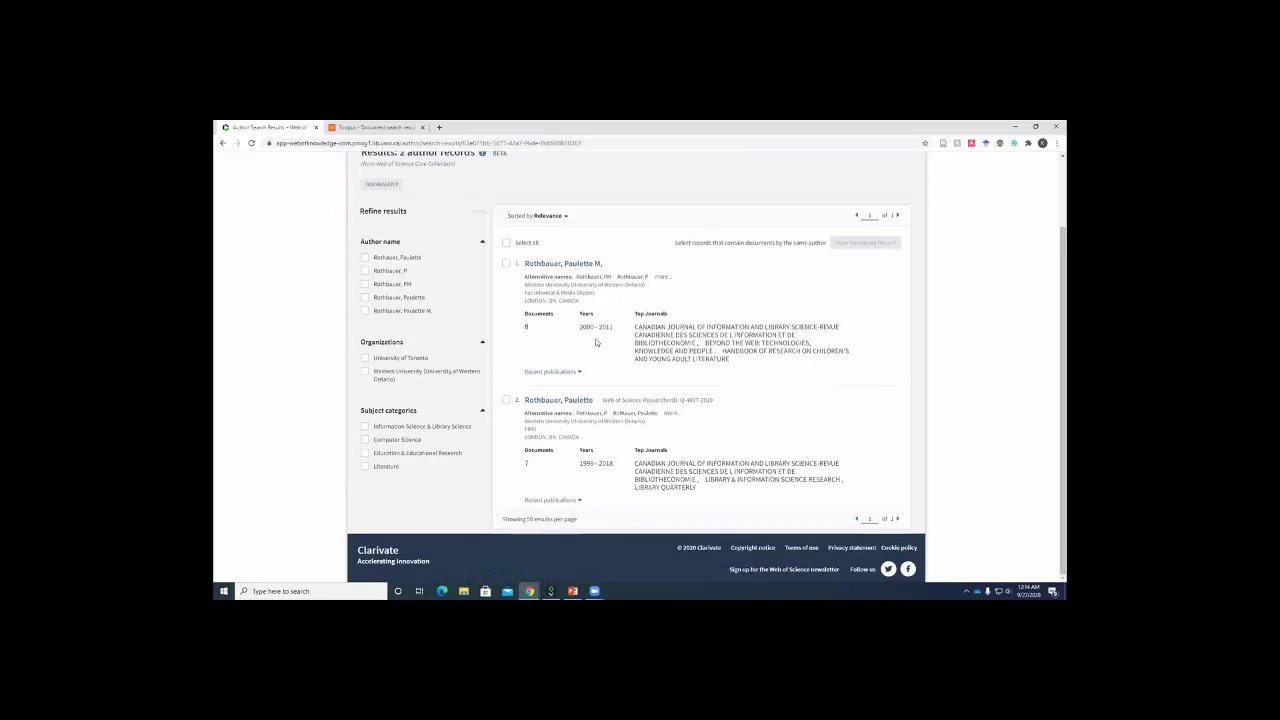
click(506, 243)
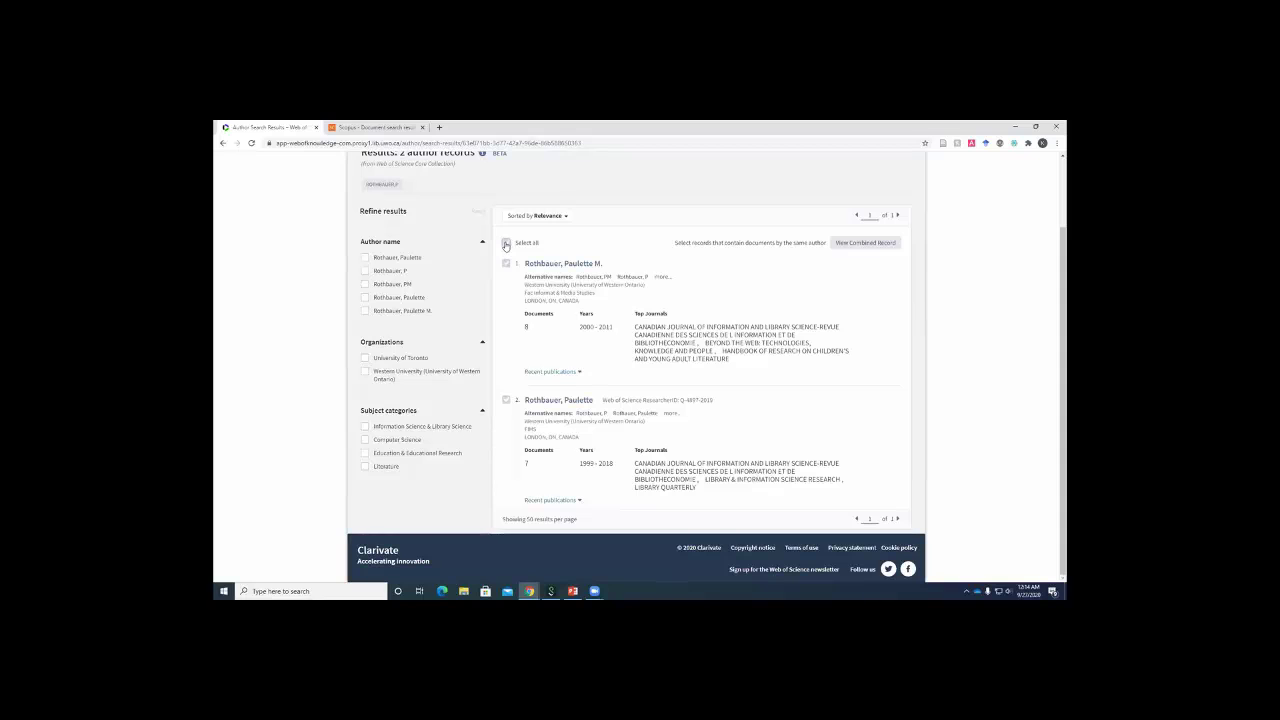
click(880, 245)
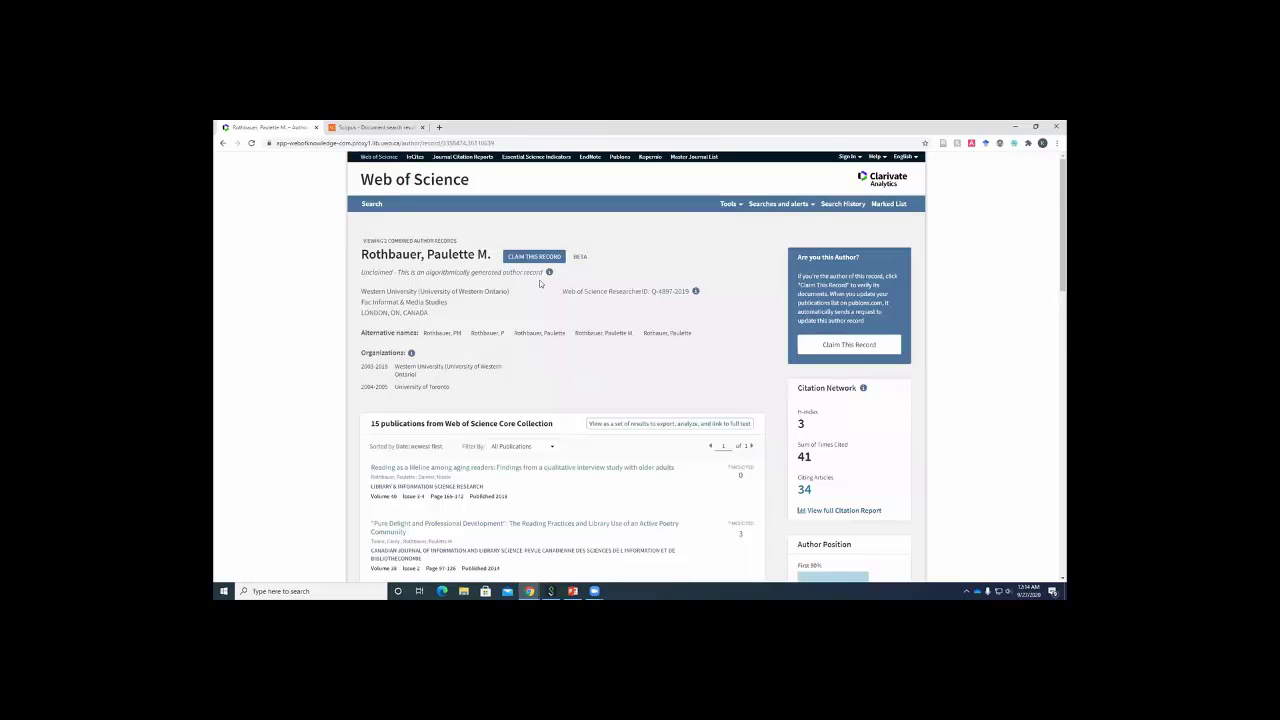
- Review the combined author record's publications, view the articles citing "Pure Delight and Professional Development", and return to the record
scroll(764, 378, down, 3)
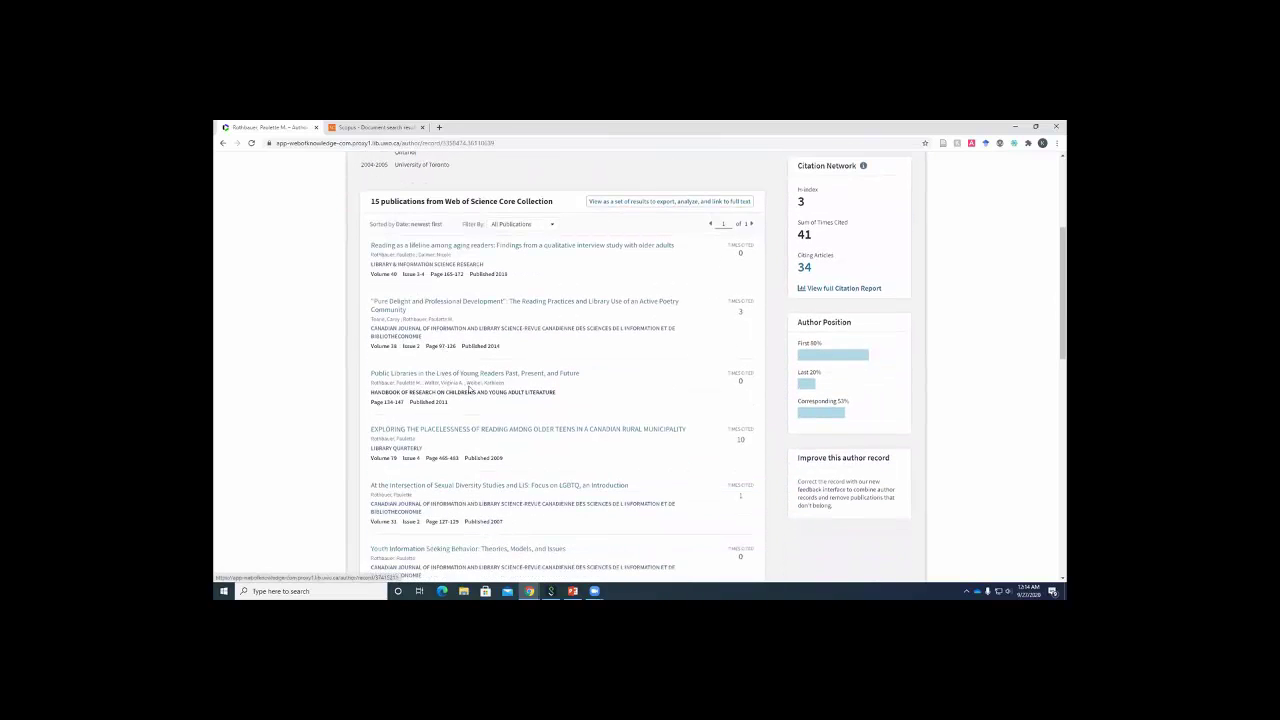
scroll(264, 281, up, 3)
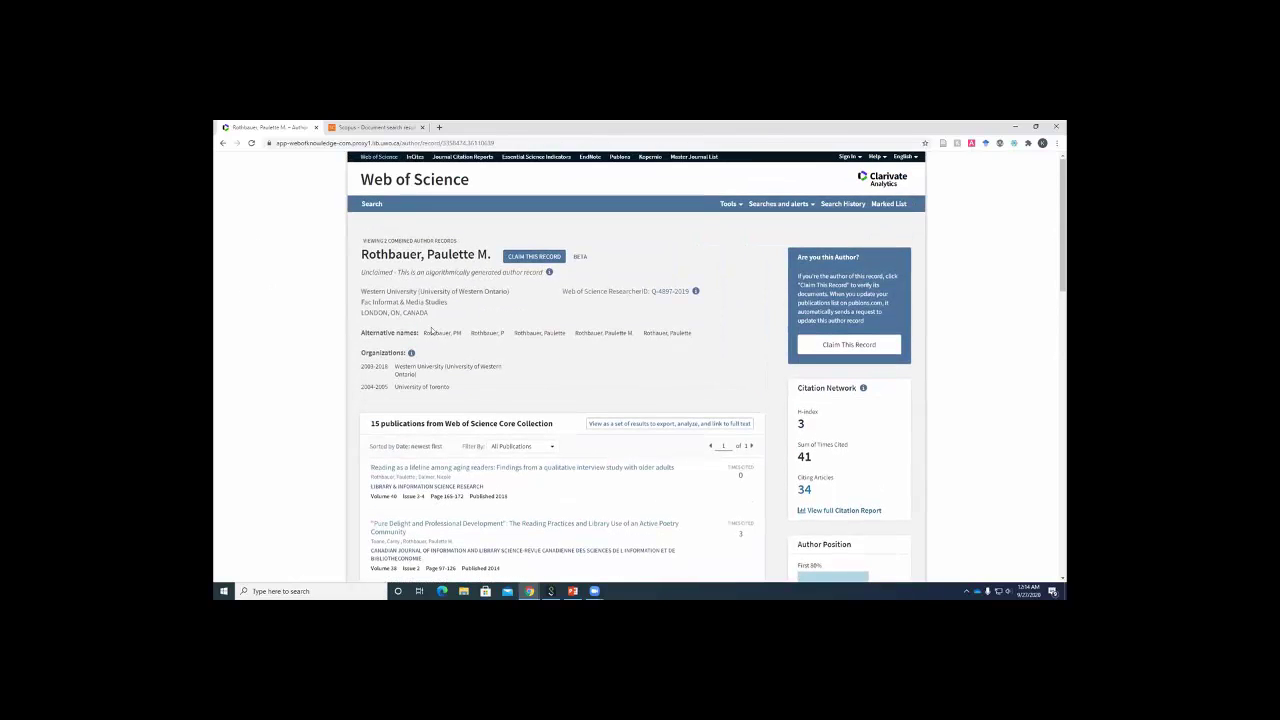
scroll(795, 285, down, 2)
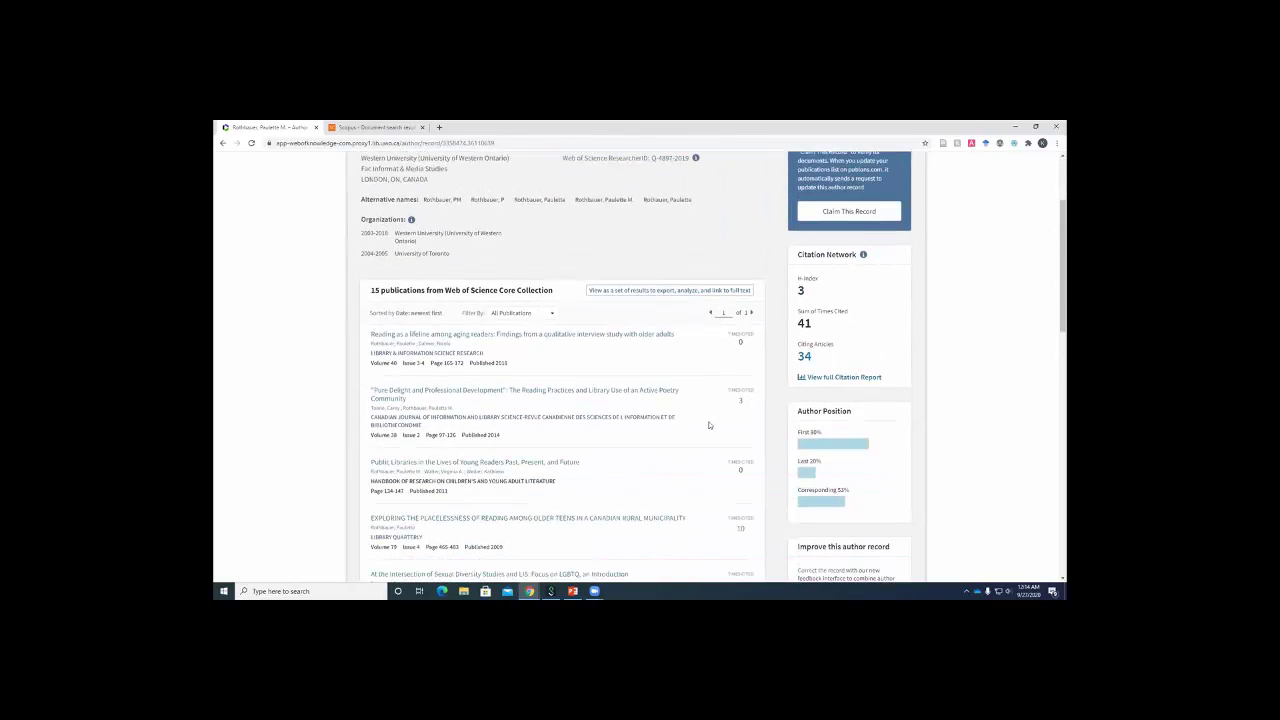
scroll(709, 425, down, 2)
click(741, 268)
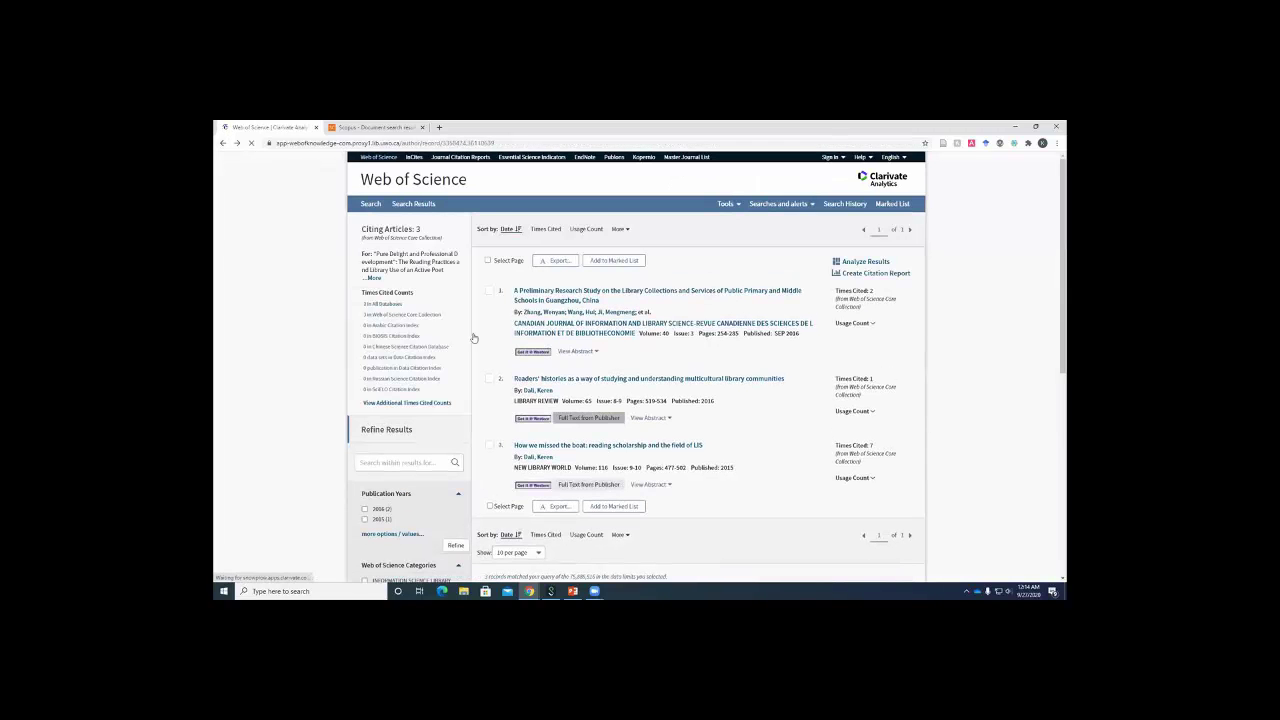
key(alt+Left)
- Switch to Scopus and run an author search with the same researcher's last name and first initial
click(375, 127)
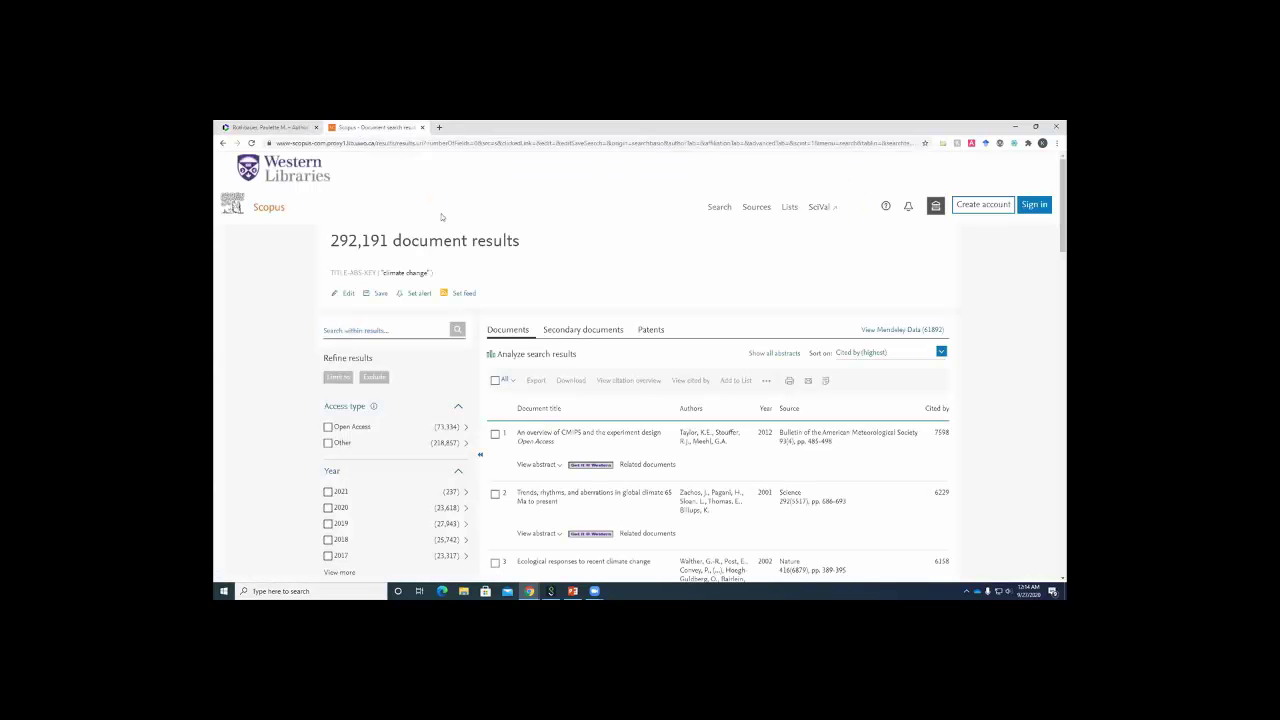
click(267, 209)
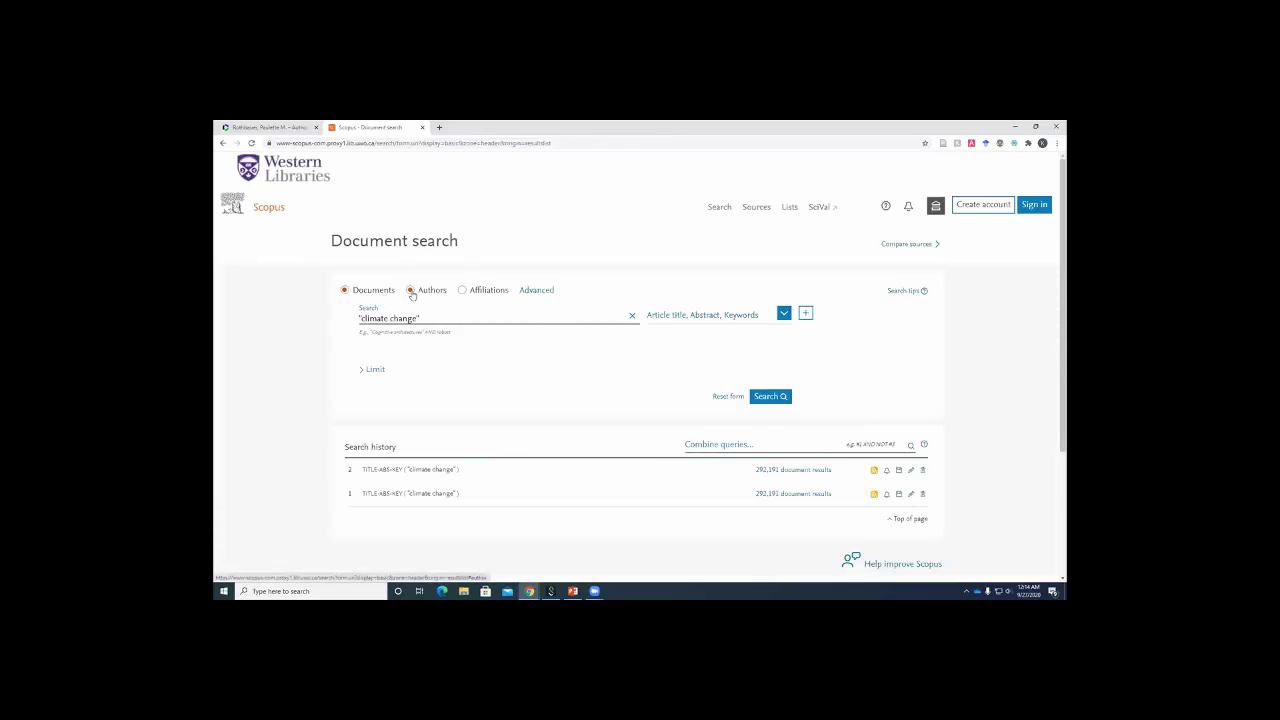
click(411, 291)
click(410, 319)
text(Rothbauer)
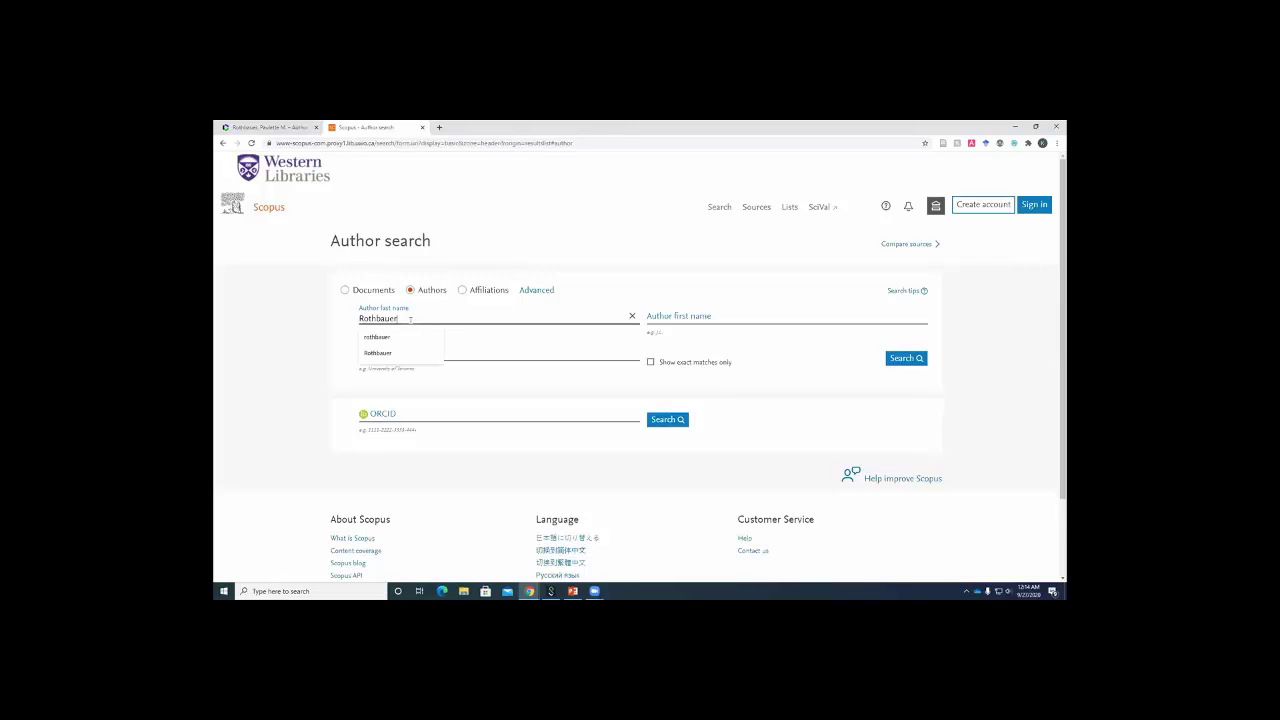
click(658, 318)
text(P)
click(909, 364)
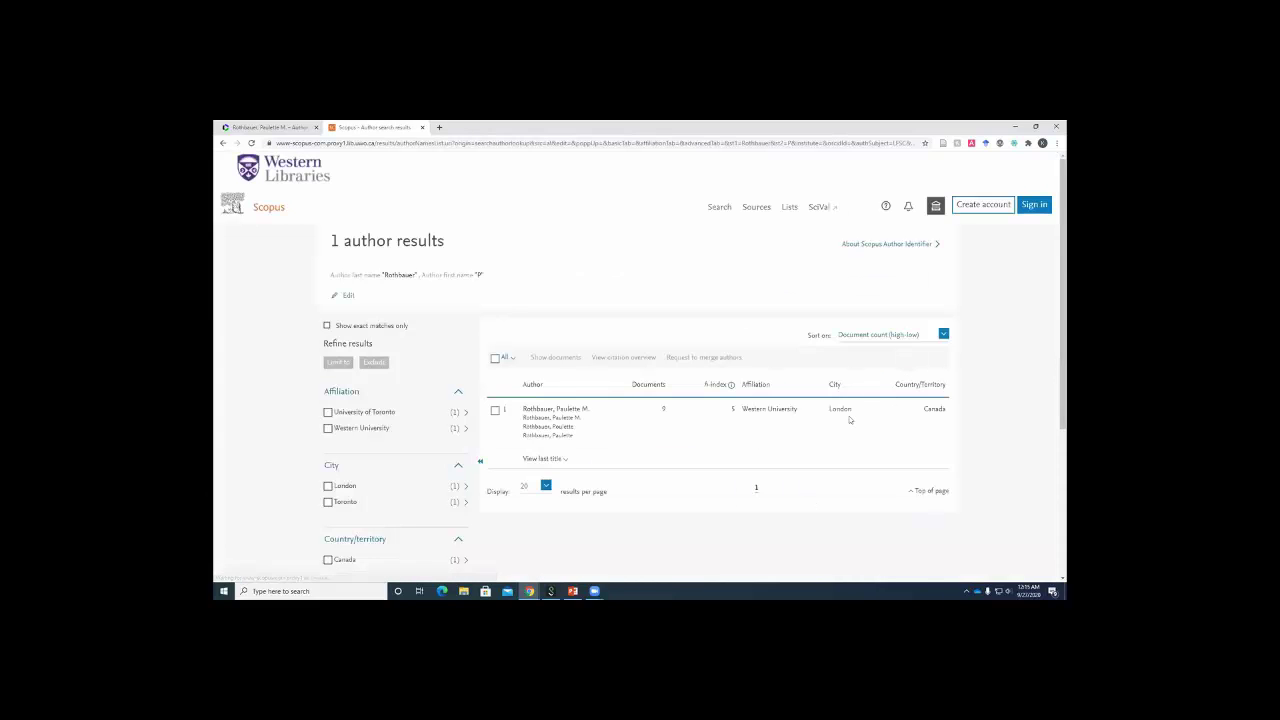
- Select the author in the results, open the citation overview, and examine the citation graph and per-document citation table
click(495, 413)
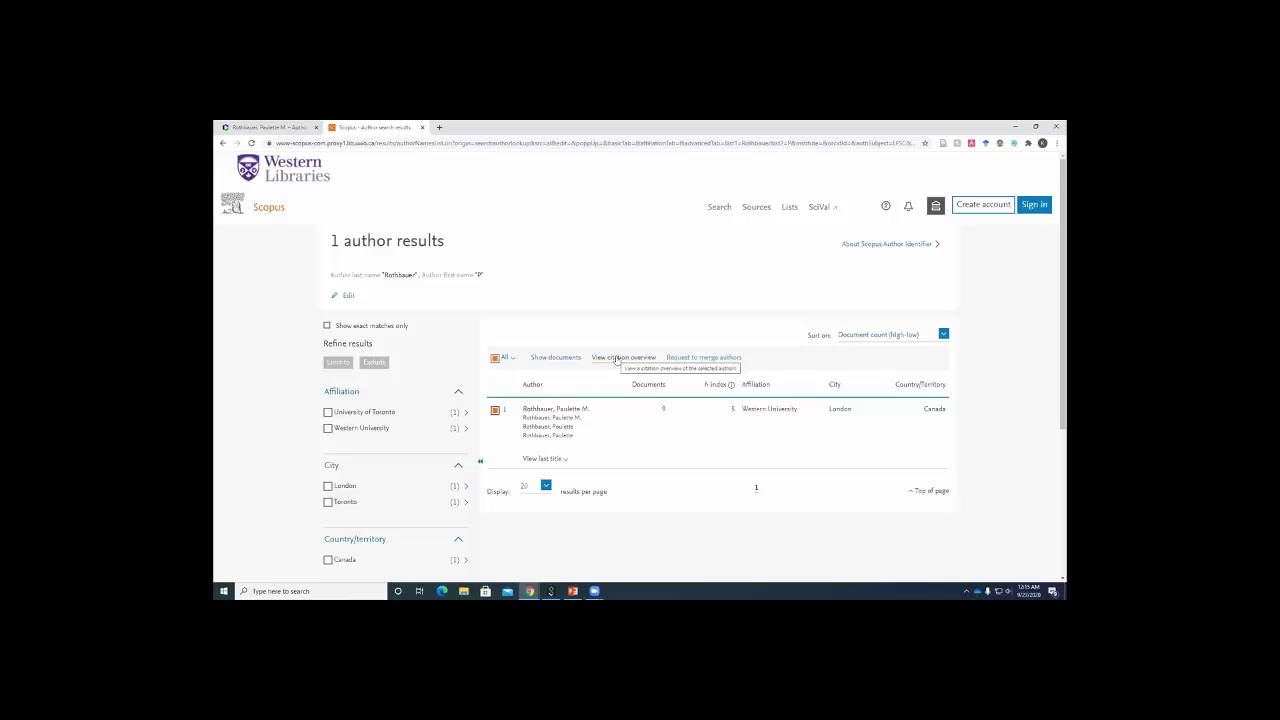
click(615, 360)
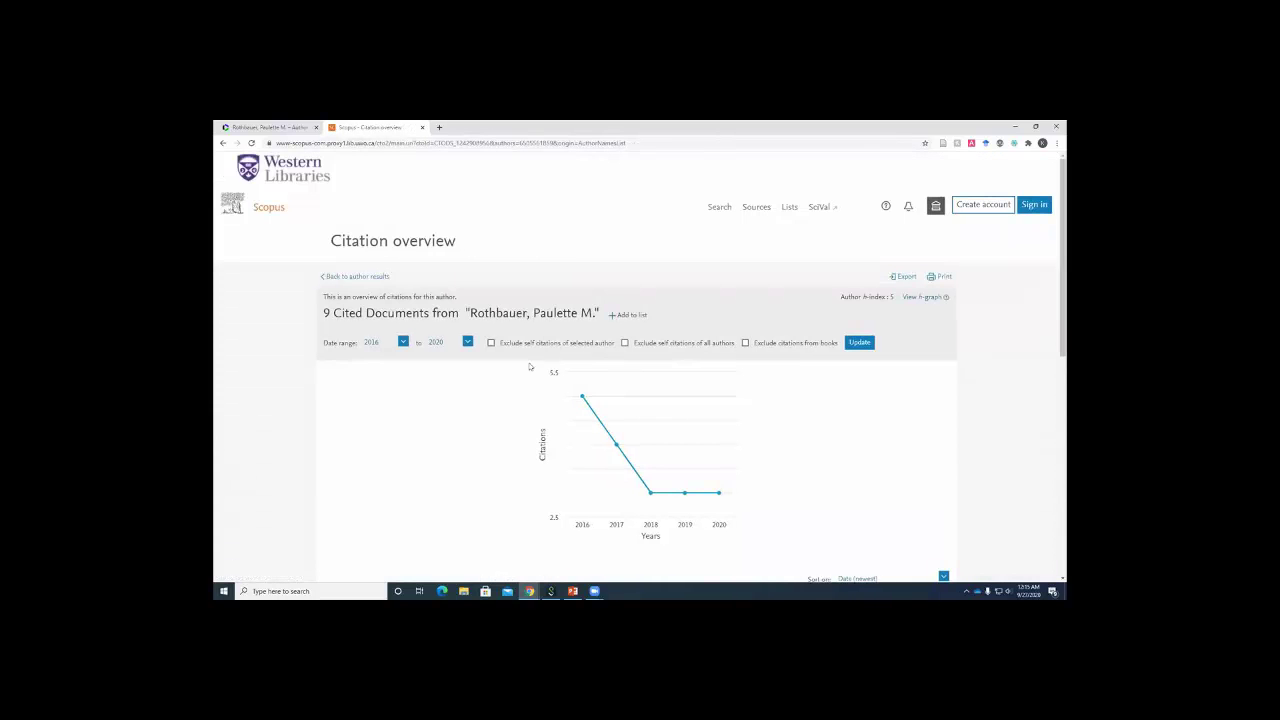
scroll(406, 383, down, 7)
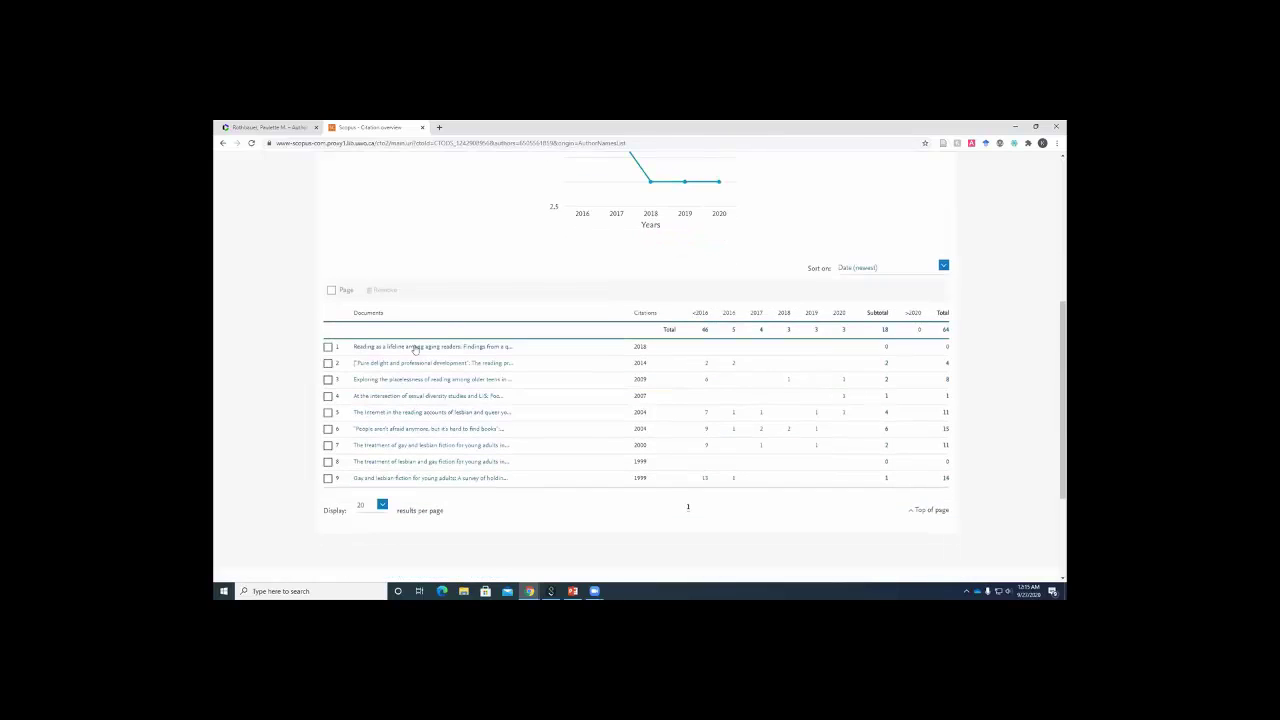
scroll(480, 400, up, 5)
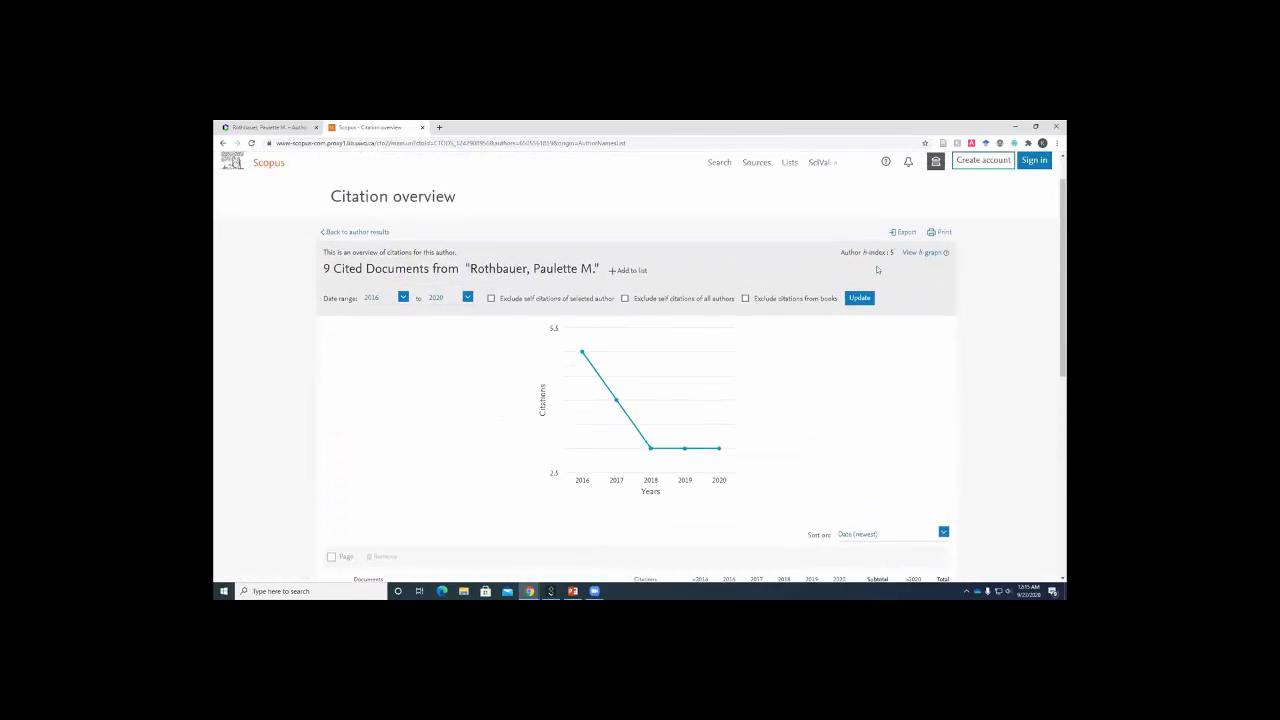
- Compare the author's h-index in the Scopus citation overview with the h-index in the Web of Science combined author record
scroll(875, 283, up, 2)
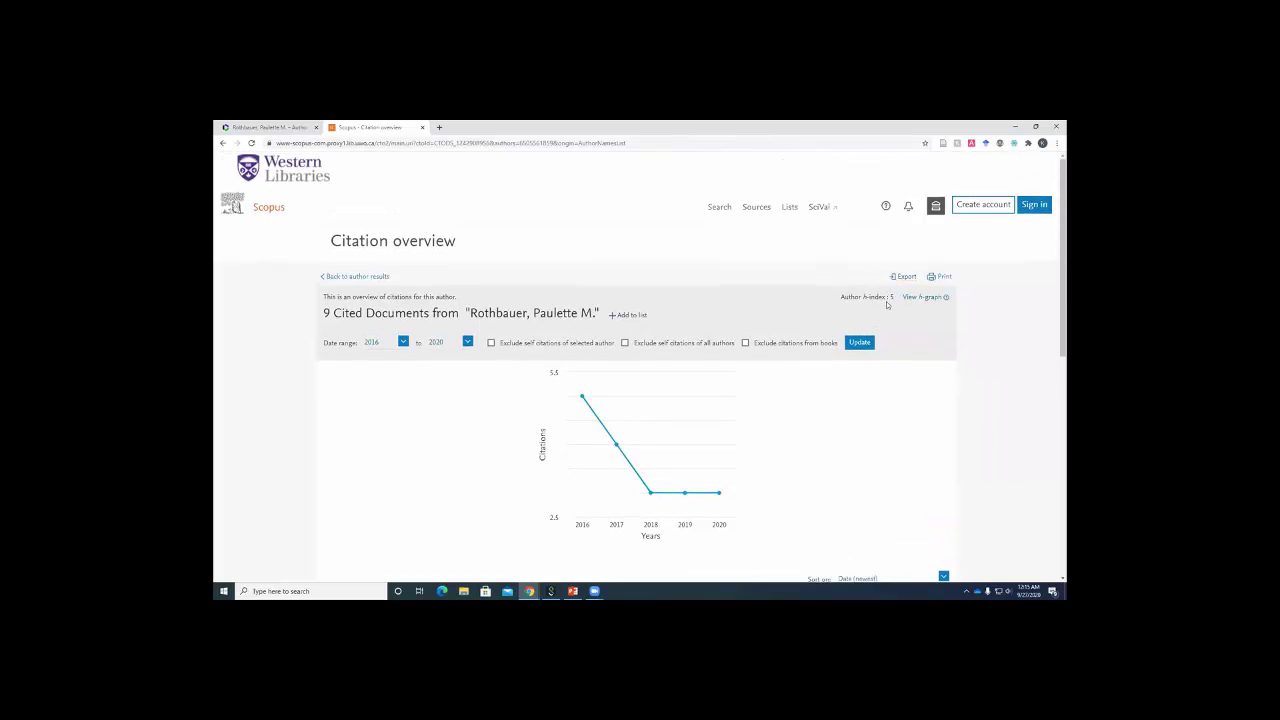
click(258, 127)
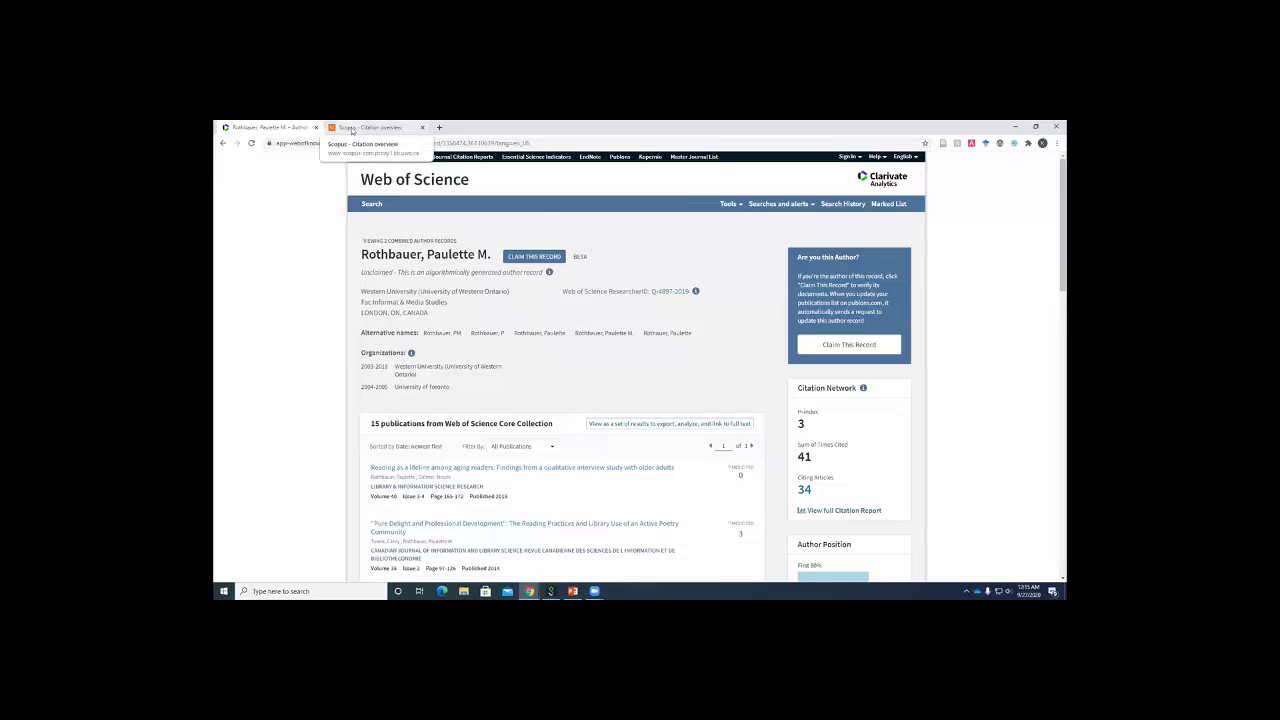
scroll(457, 394, down, 3)
scroll(457, 394, up, 3)
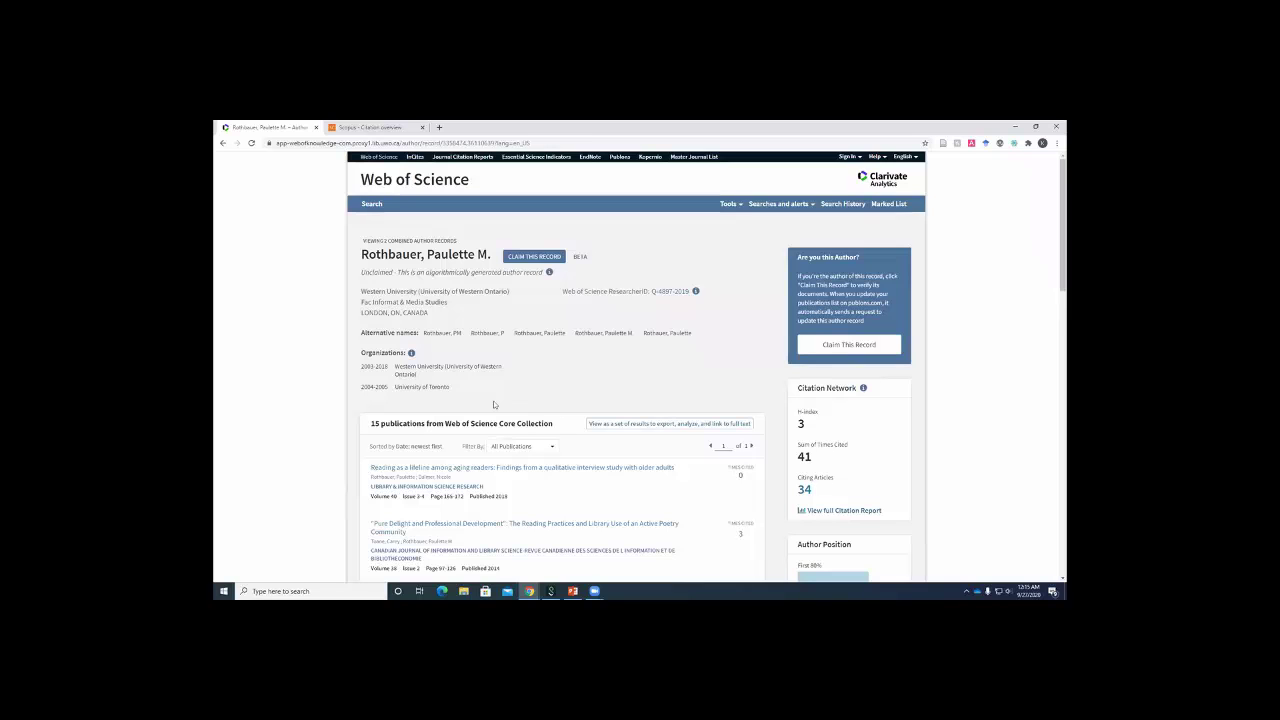
click(366, 127)
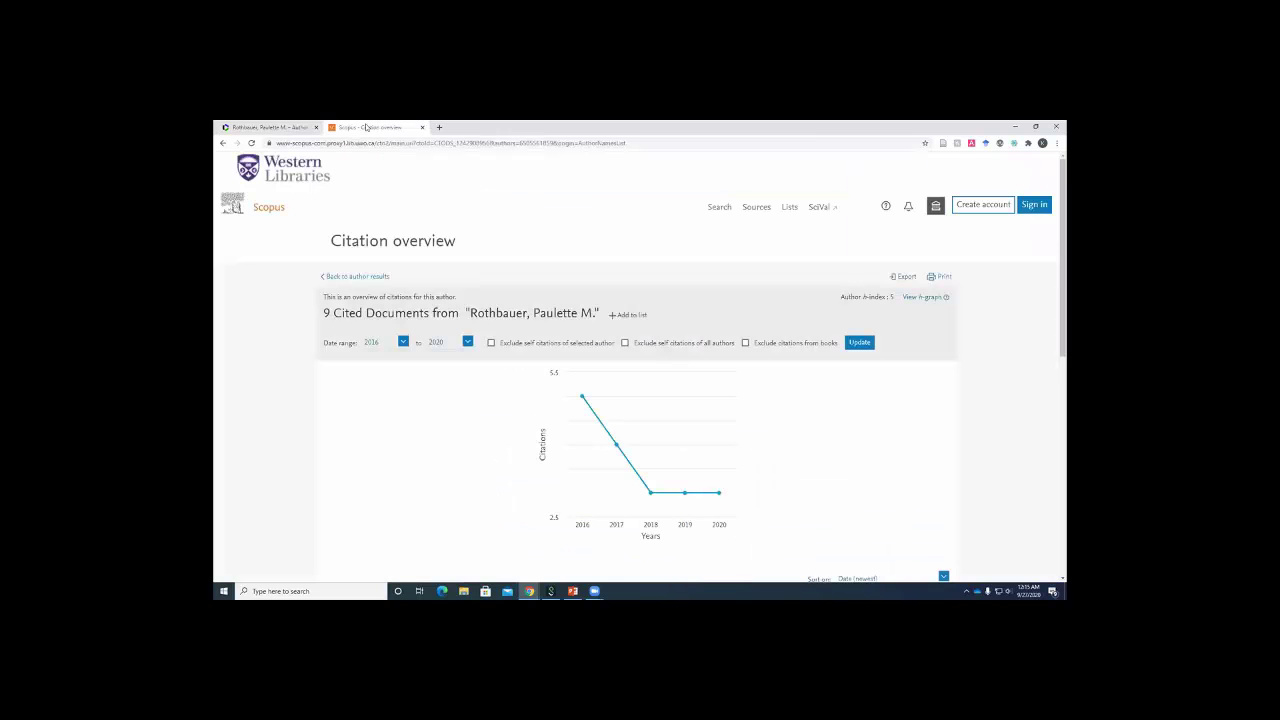
- Return to the Web of Science search page, open Journal Citation Reports, and browse it by category
click(270, 127)
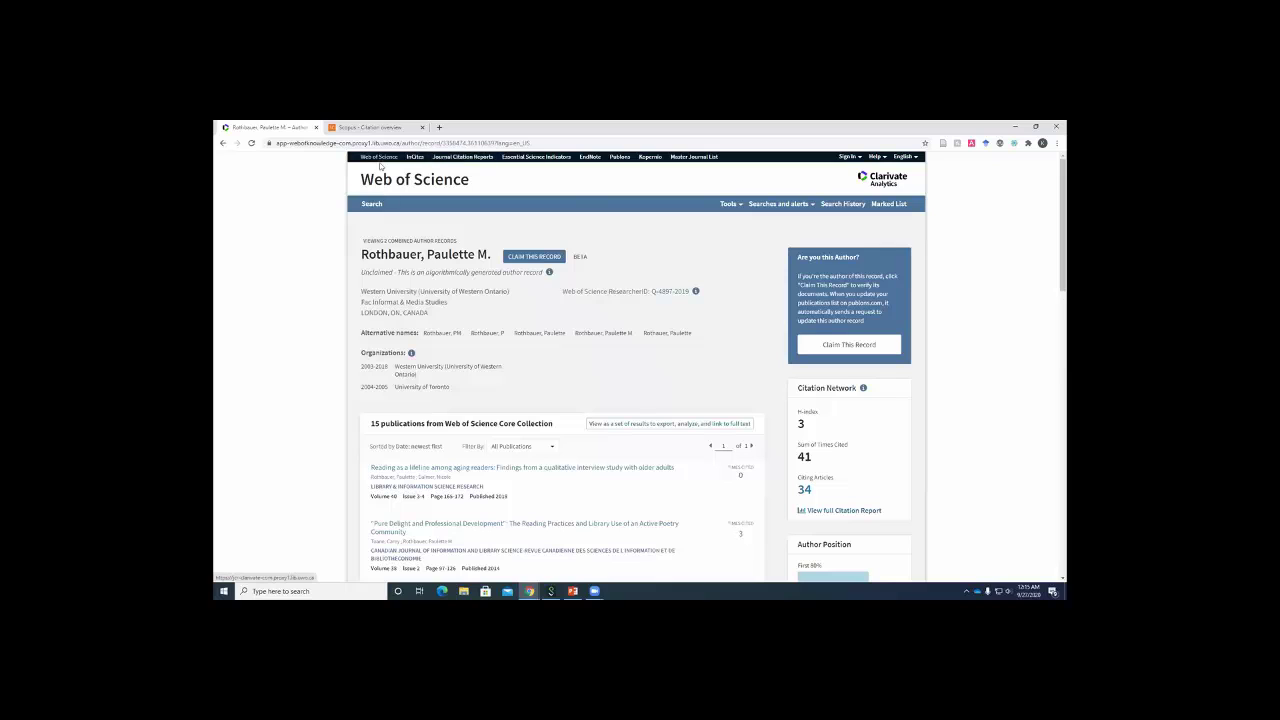
click(383, 182)
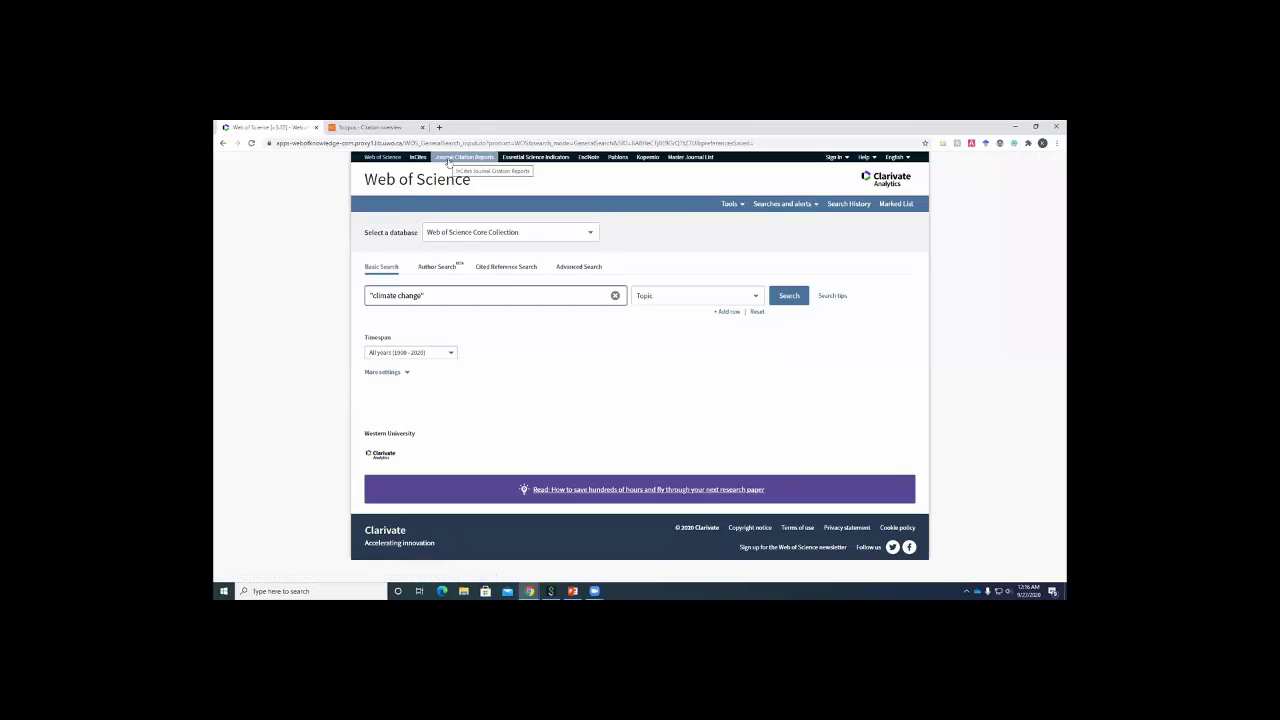
click(449, 158)
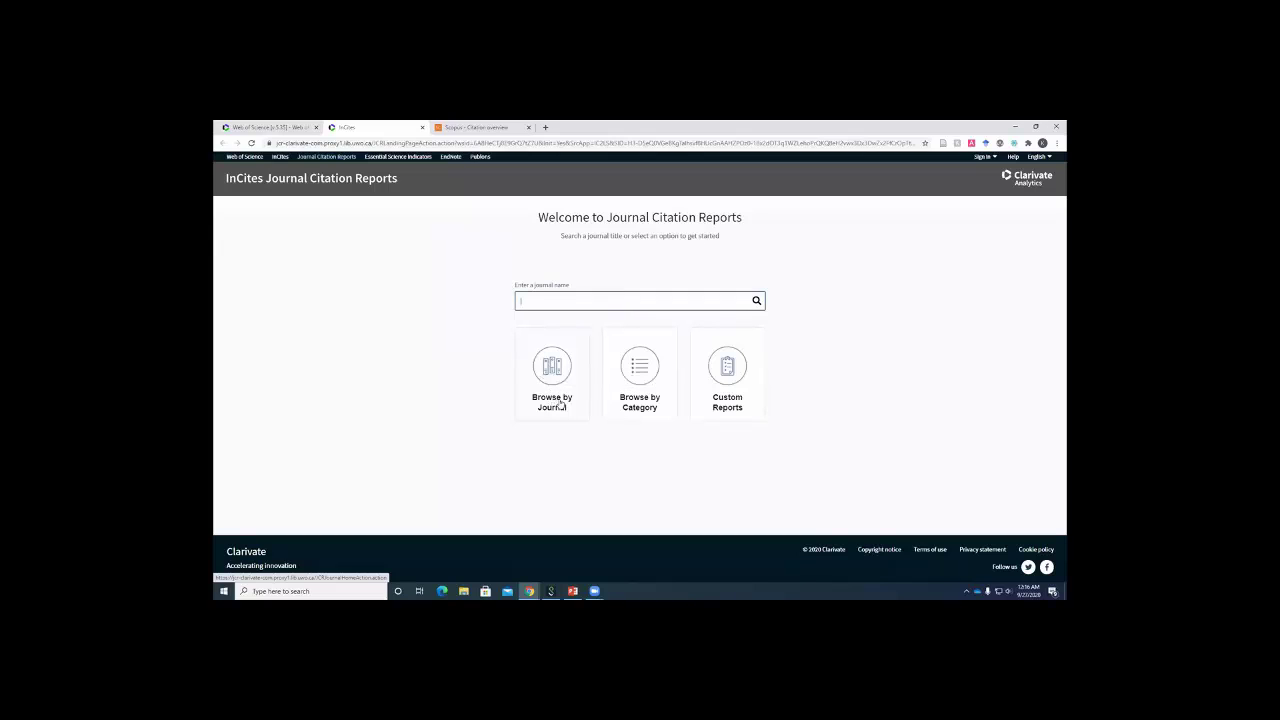
click(643, 368)
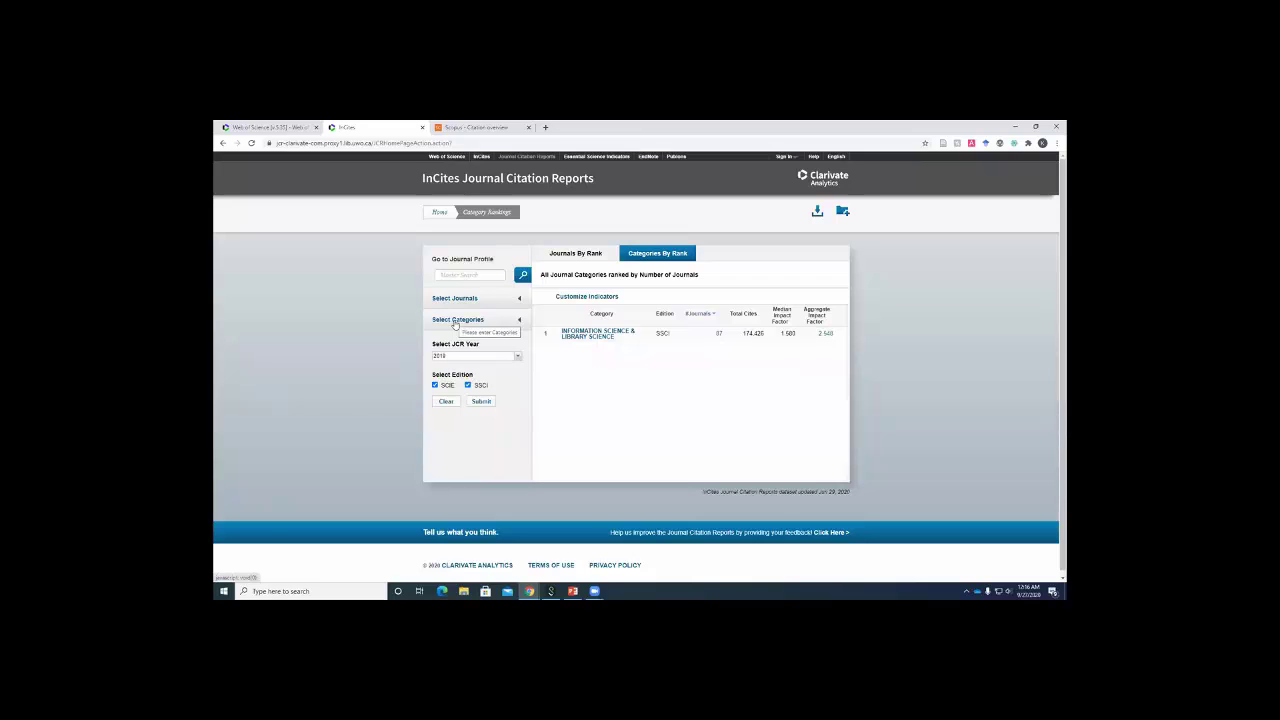
- Filter the category rankings to Information Science & Library Science and open that category's list of journals
click(455, 321)
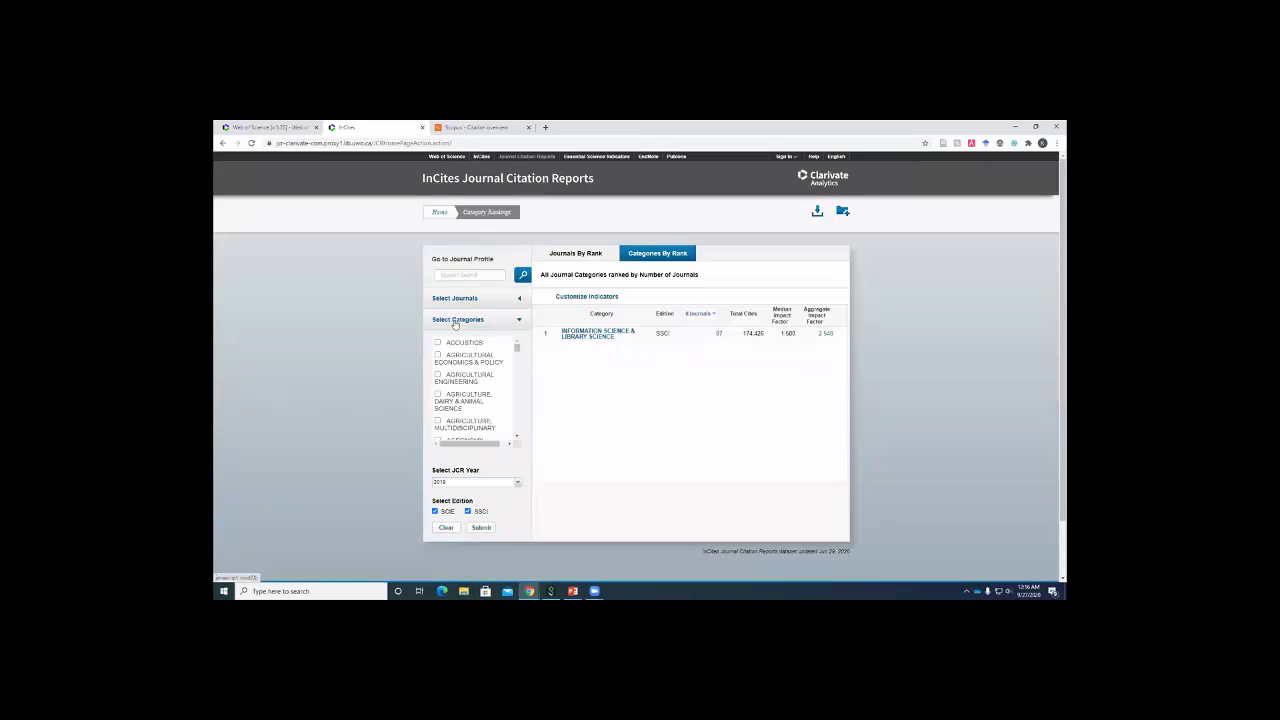
scroll(464, 378, down, 10)
scroll(464, 378, down, 10)
scroll(463, 378, down, 10)
scroll(463, 378, down, 10)
scroll(463, 378, down, 8)
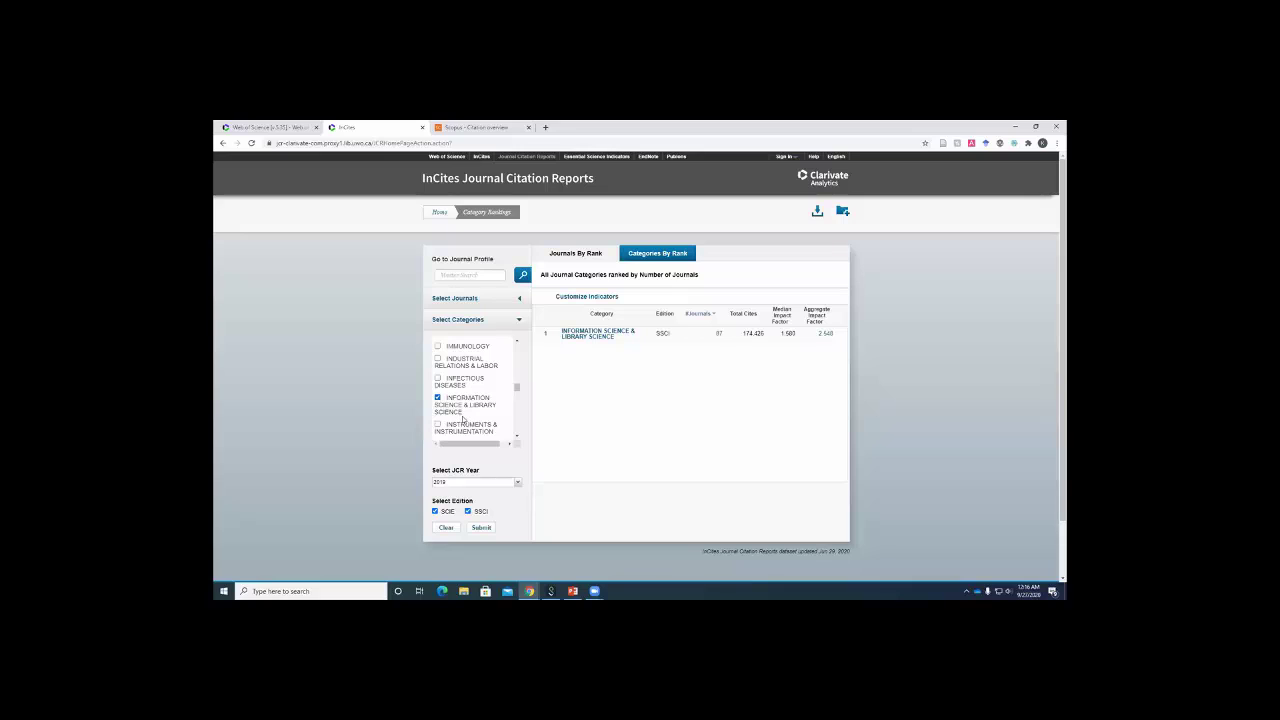
click(489, 529)
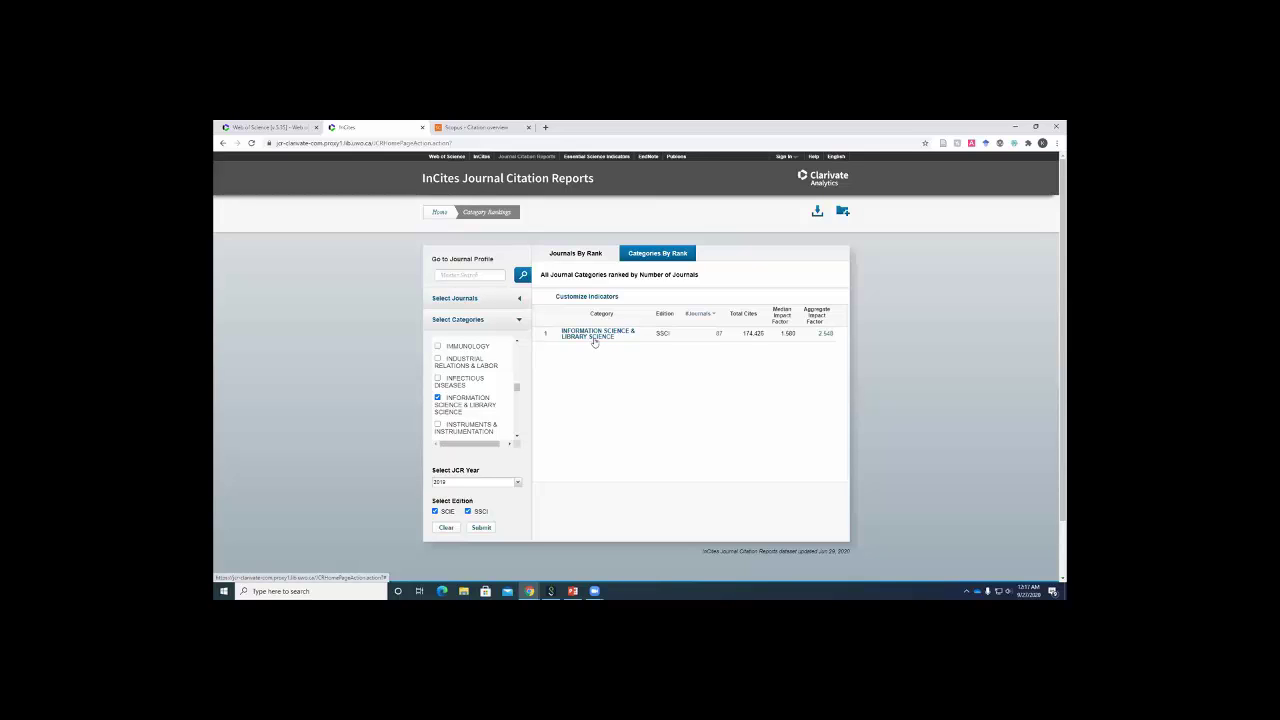
click(718, 338)
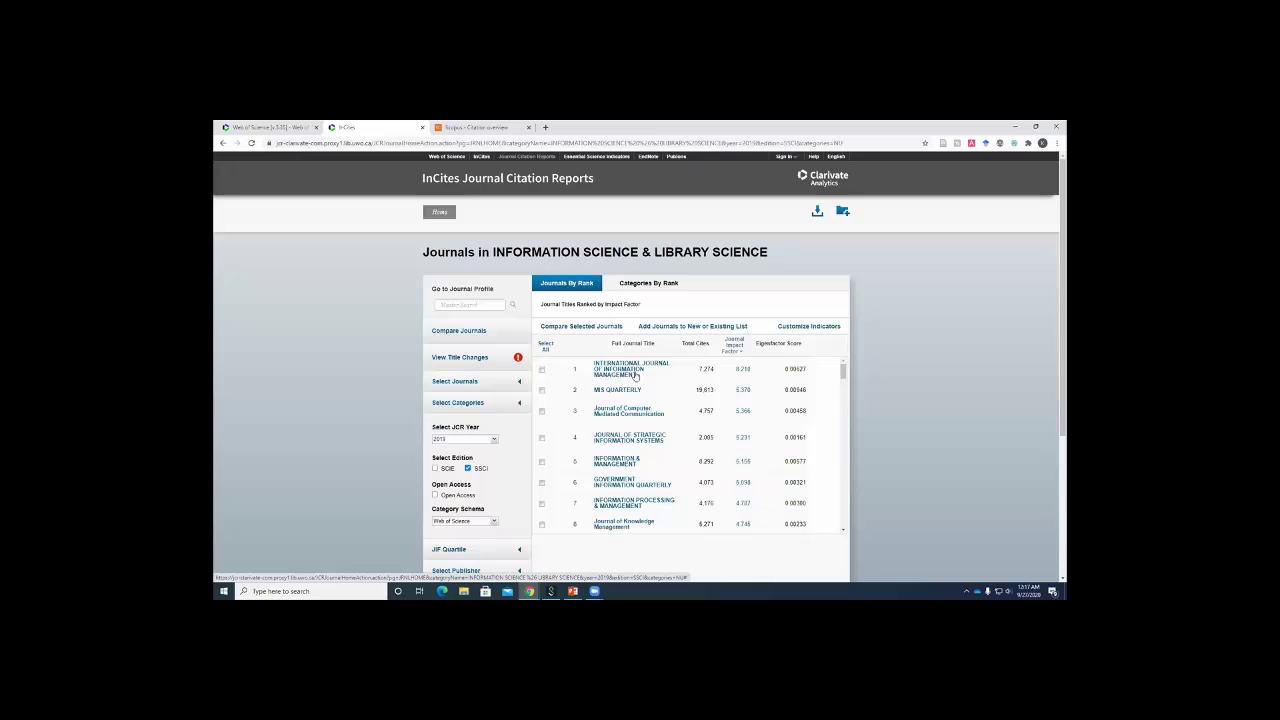
- Switch to Scopus, leave the citation overview, and open the Sources list
click(450, 131)
click(275, 210)
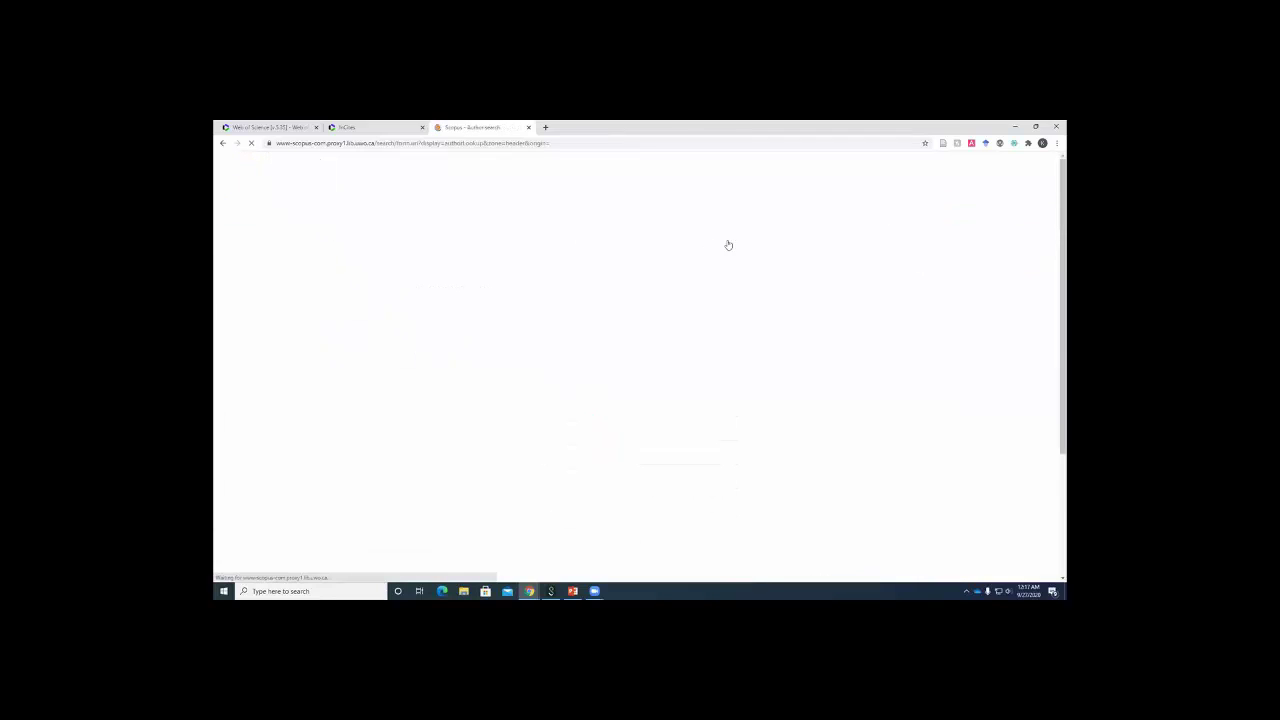
click(758, 212)
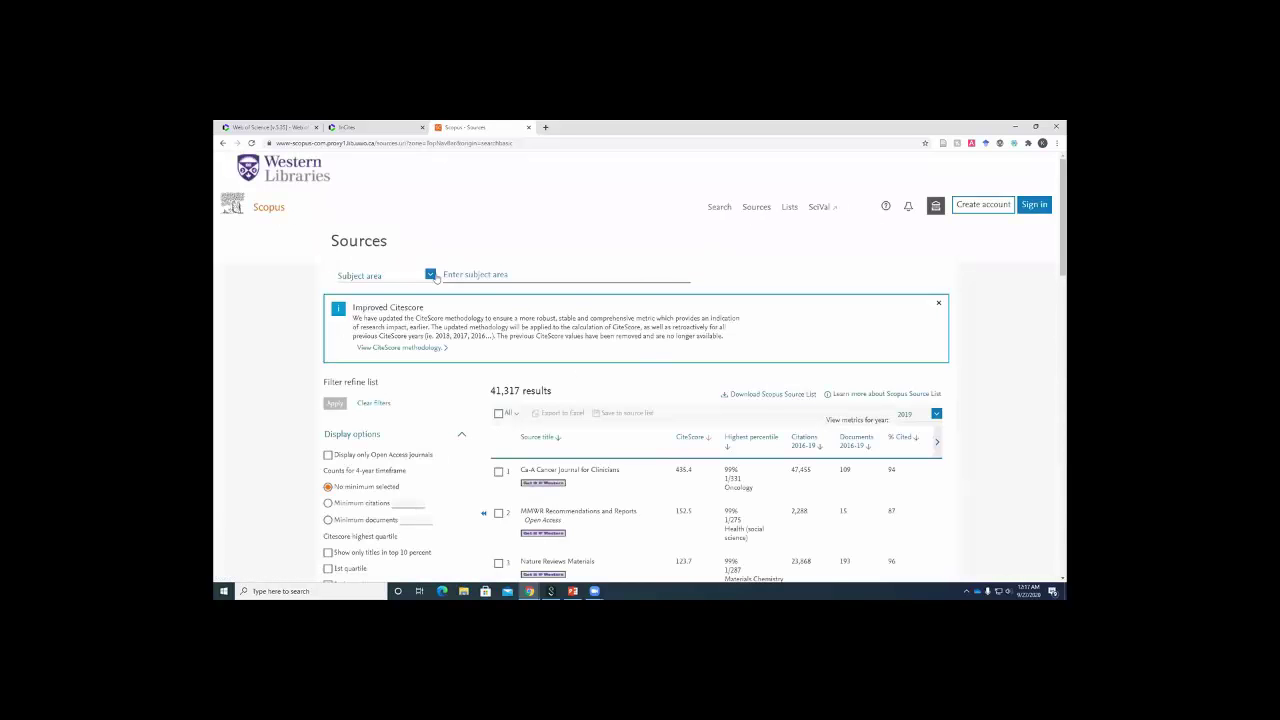
- Search the subject areas for "libra" and filter the sources to Library and Information Sciences
click(430, 275)
click(436, 279)
click(445, 280)
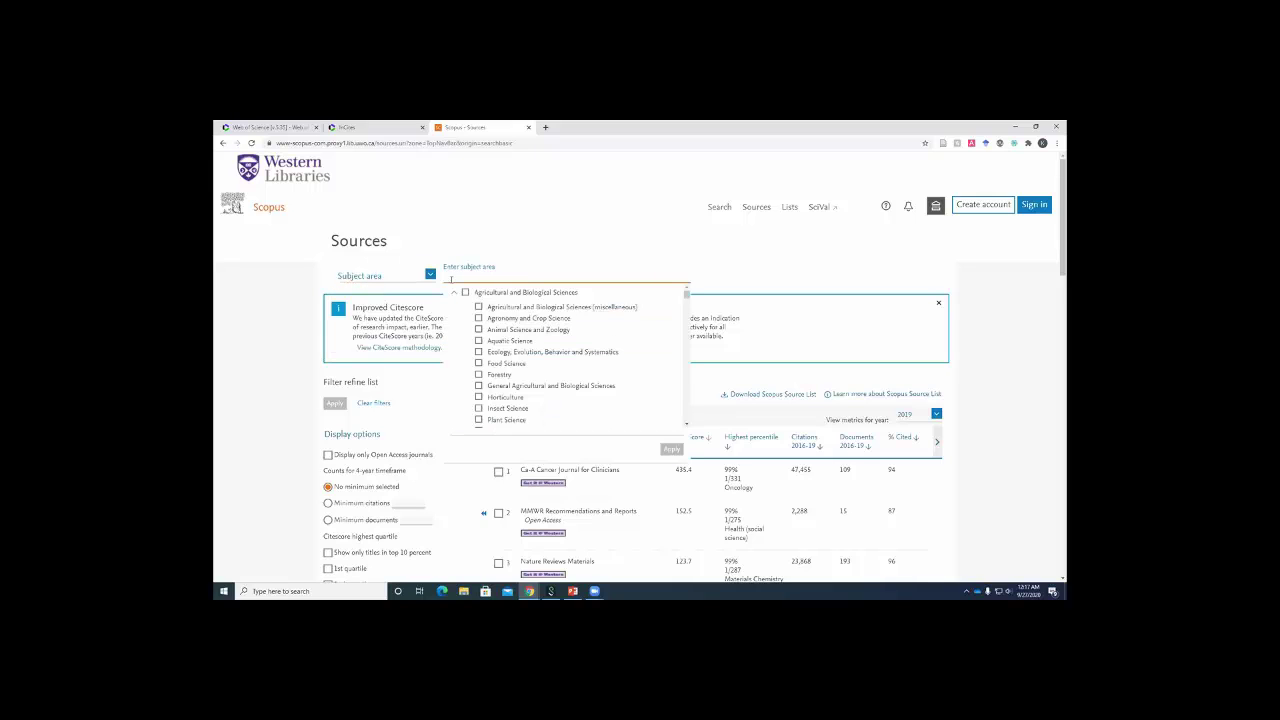
text(libra)
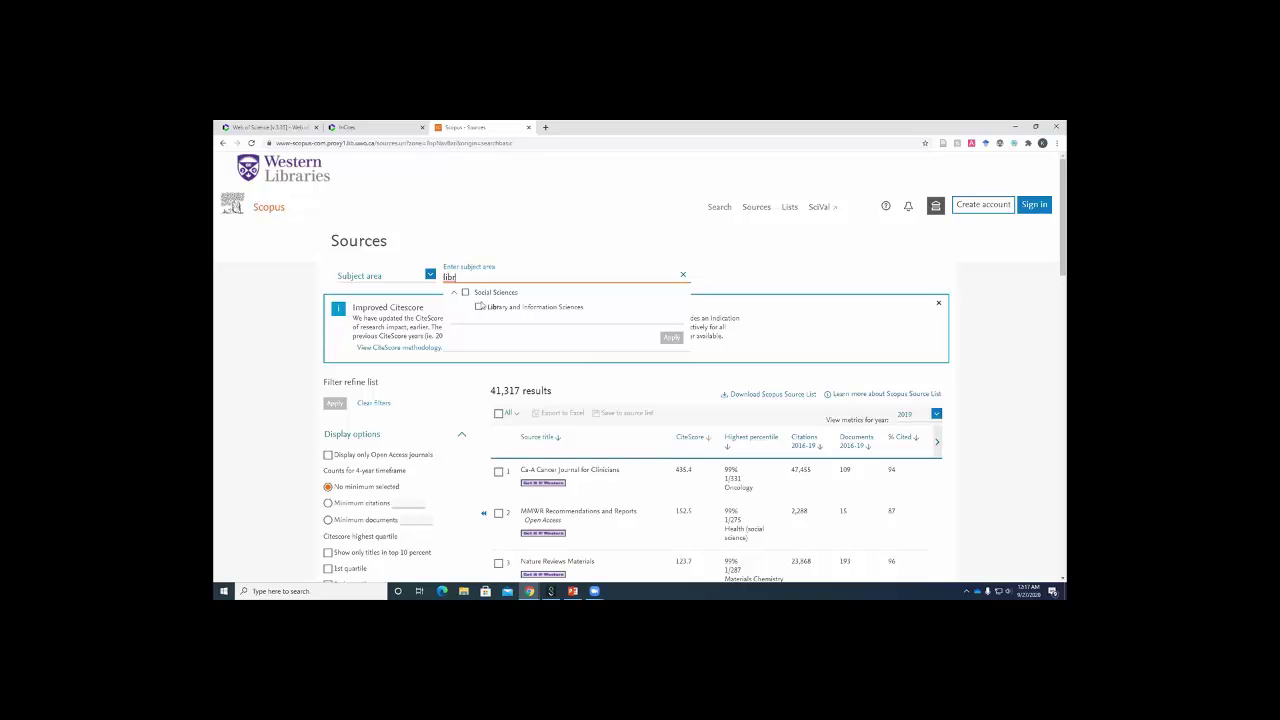
click(479, 307)
click(667, 339)
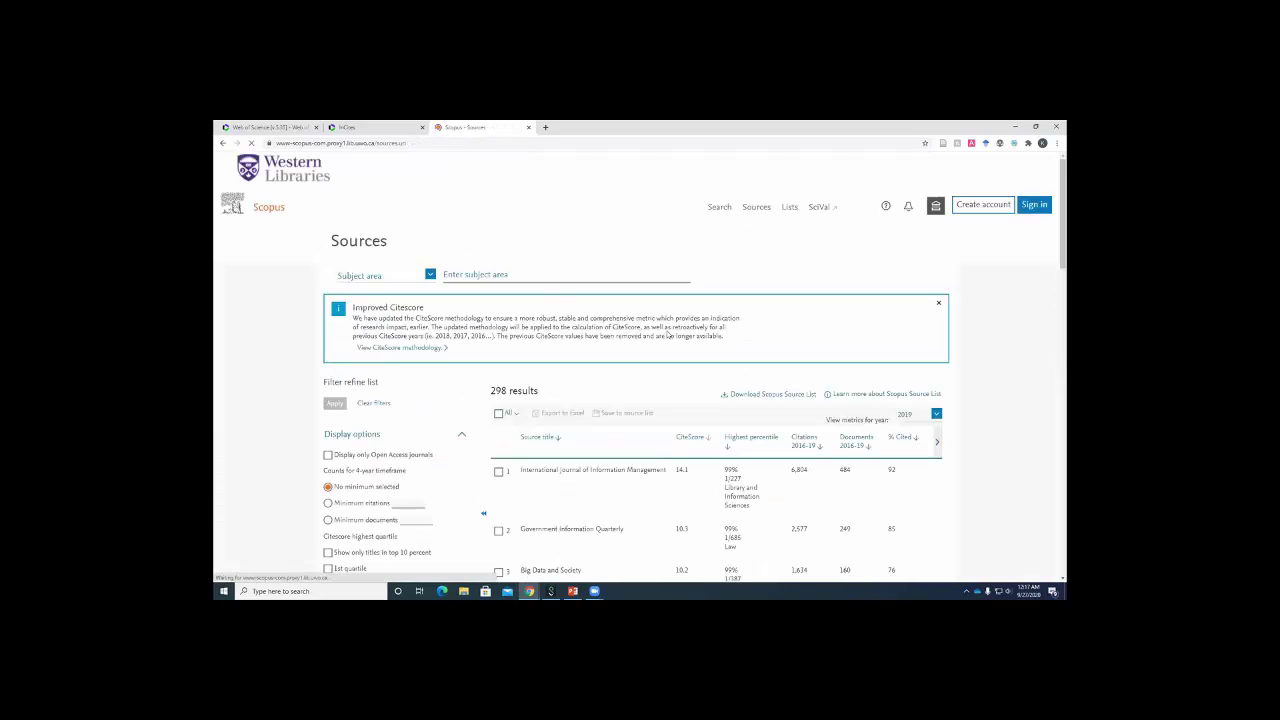
- Examine the CiteScore ranking of the filtered sources and compare it with the Journal Citation Reports impact factor ranking
scroll(676, 450, down, 1)
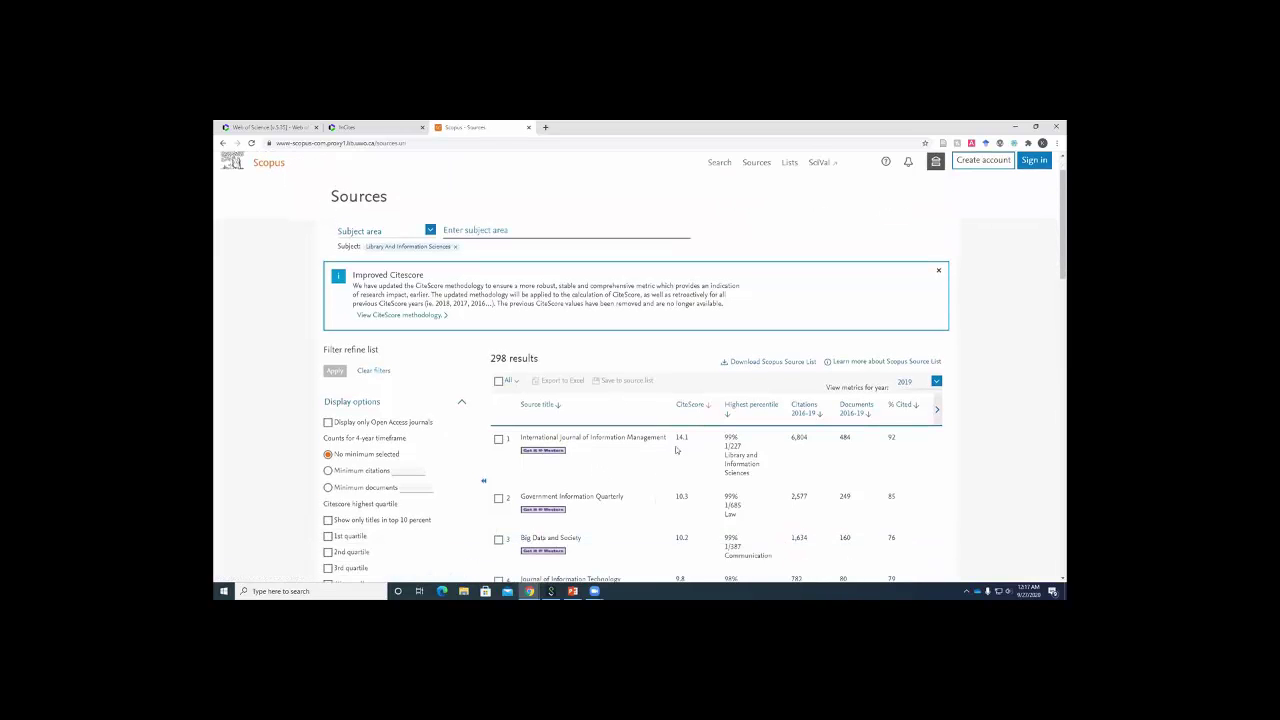
scroll(715, 400, down, 2)
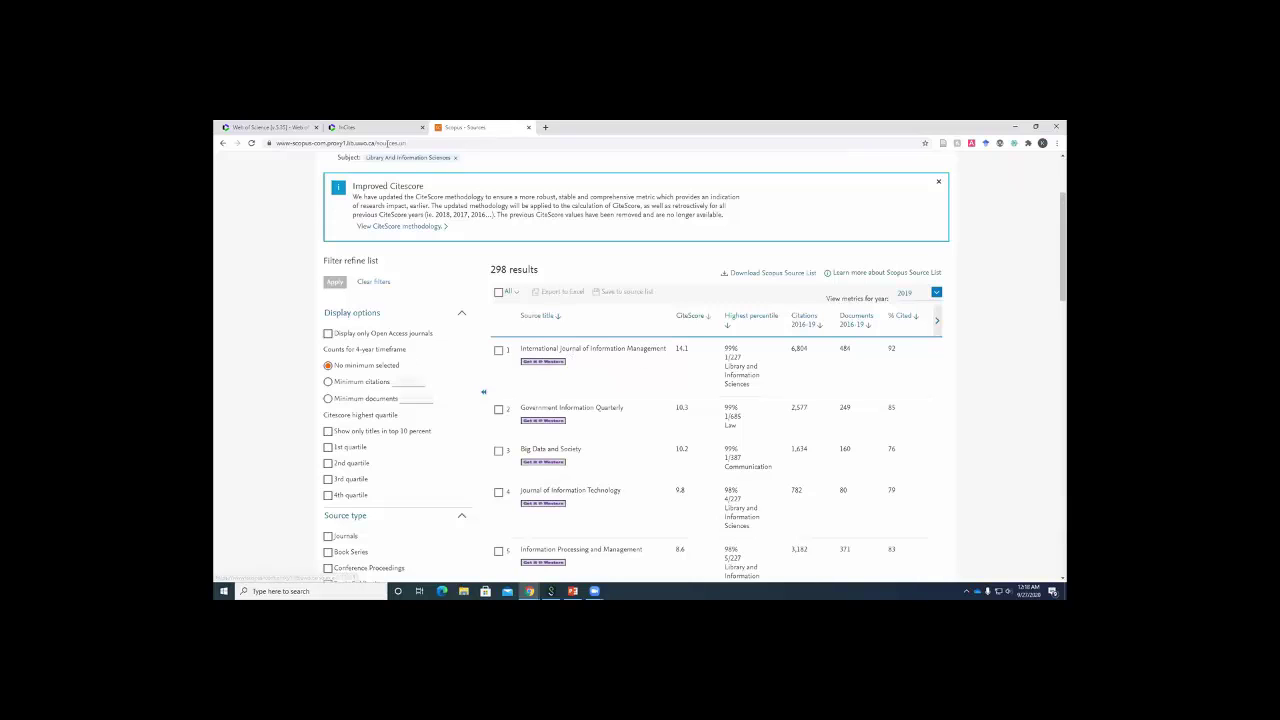
click(345, 128)
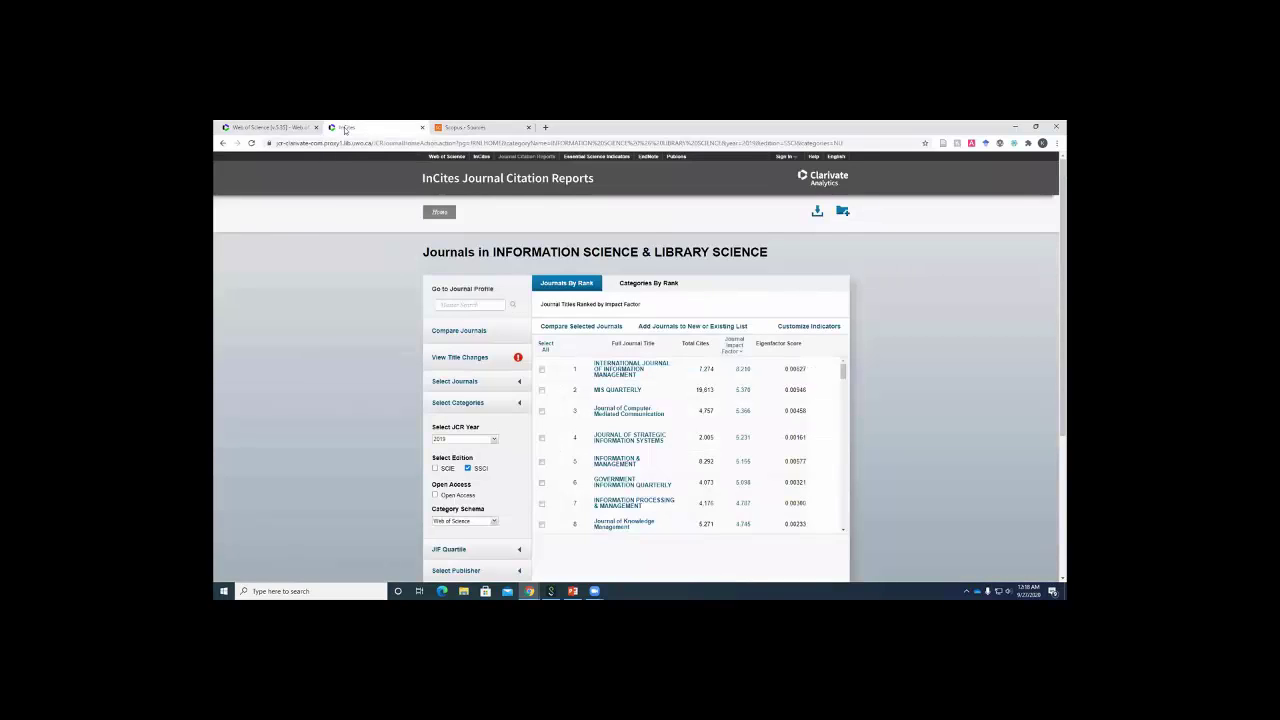
click(444, 129)
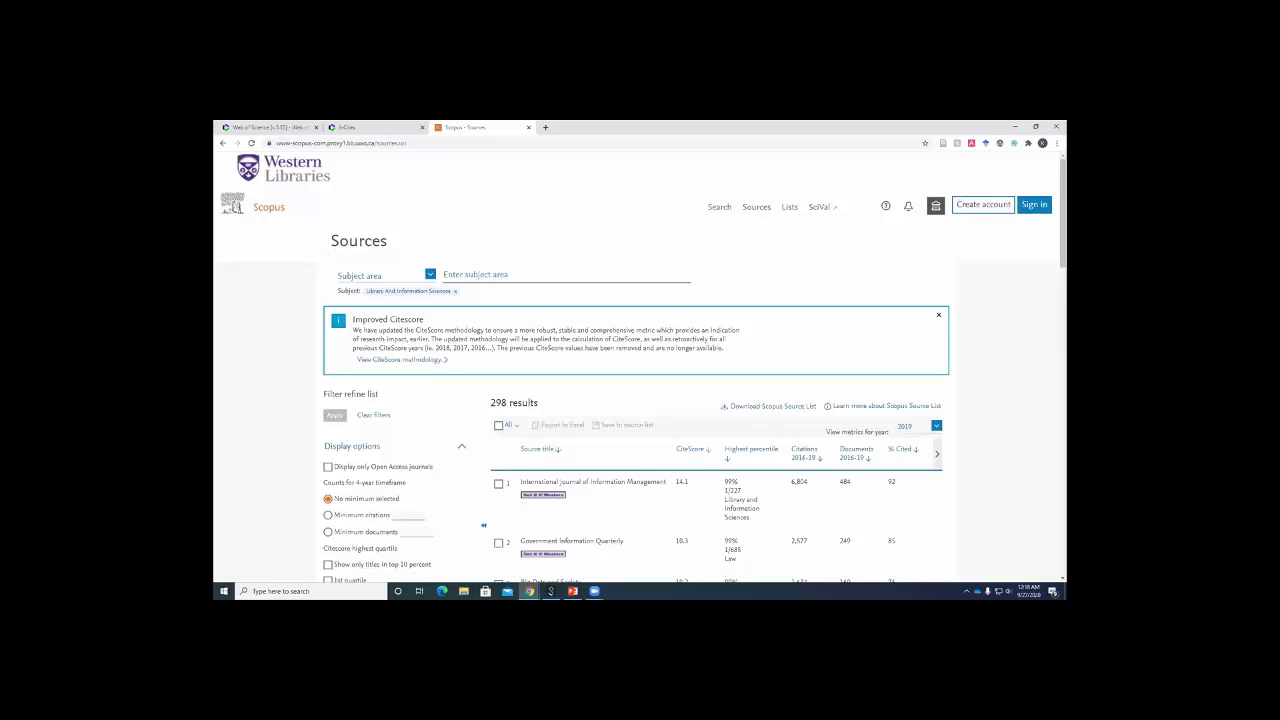
- Switch to the PowerPoint presentation and go to the closing "Thanks for watching!" slide
click(572, 591)
key(Down)
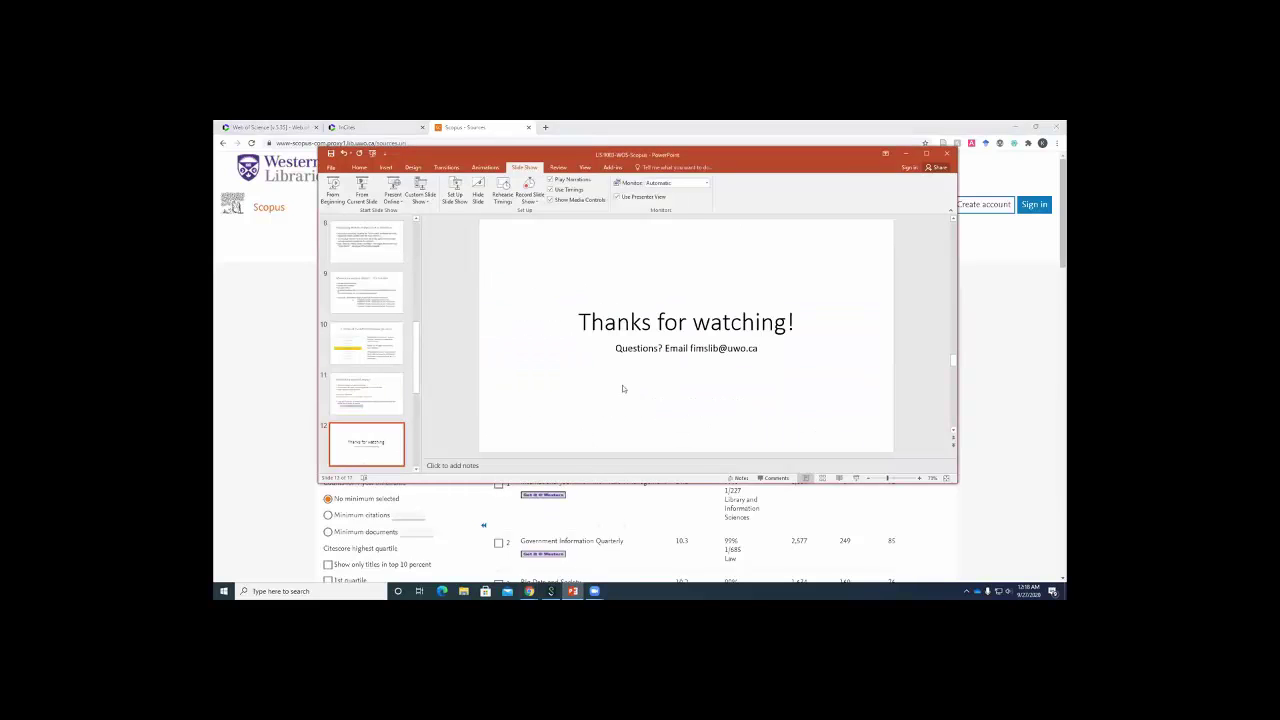